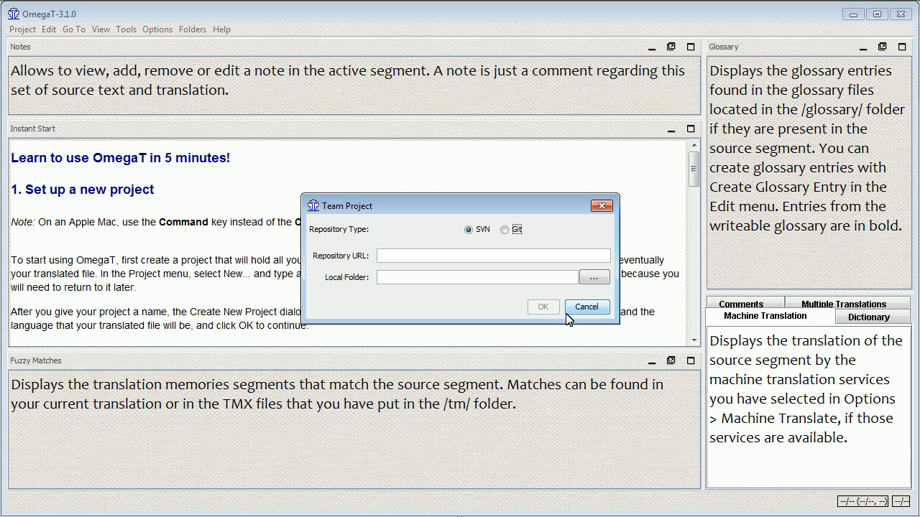
pyautogui.write('svn')
pyautogui.hotkey('ctrl', 'a')
pyautogui.write('https://velior.dyndns.org/svn/project1')
pyautogui.hotkey('shift', 'Left')
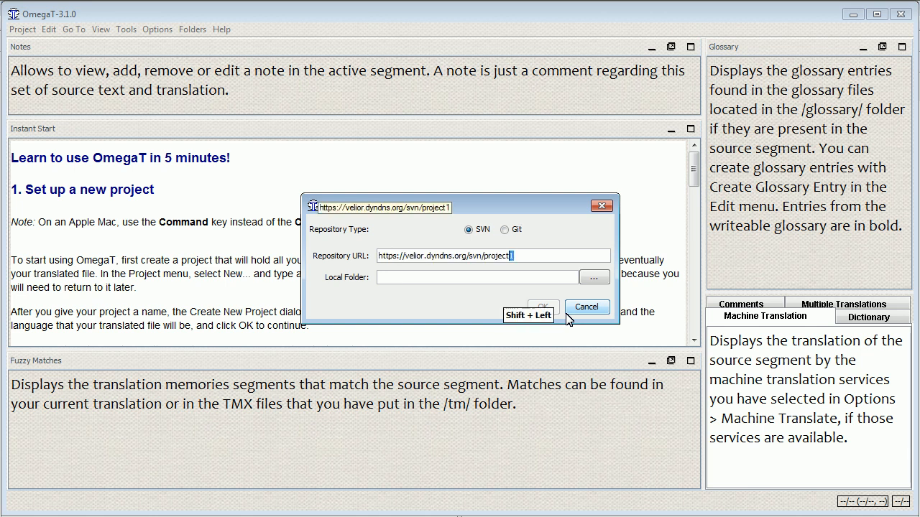
pyautogui.write('5')
pyautogui.press('Tab')
pyautogui.hotkey('ctrl', 'v')
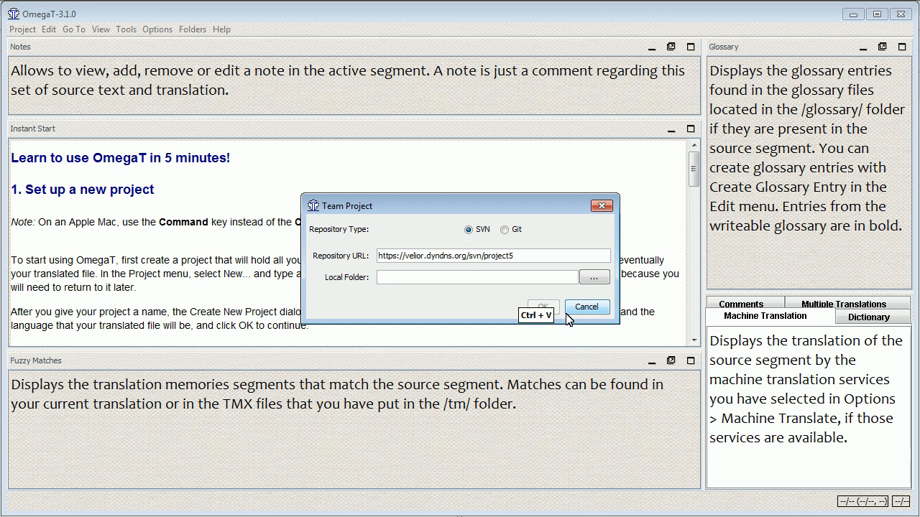
pyautogui.hotkey('alt', 'o')
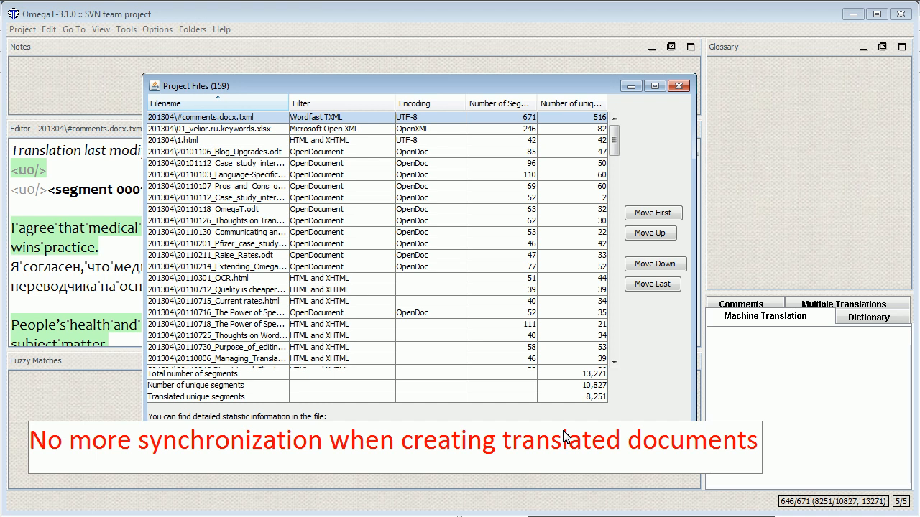
# - Close the Project Files list and run Create Translated Documents for the project
pyautogui.press('Escape')
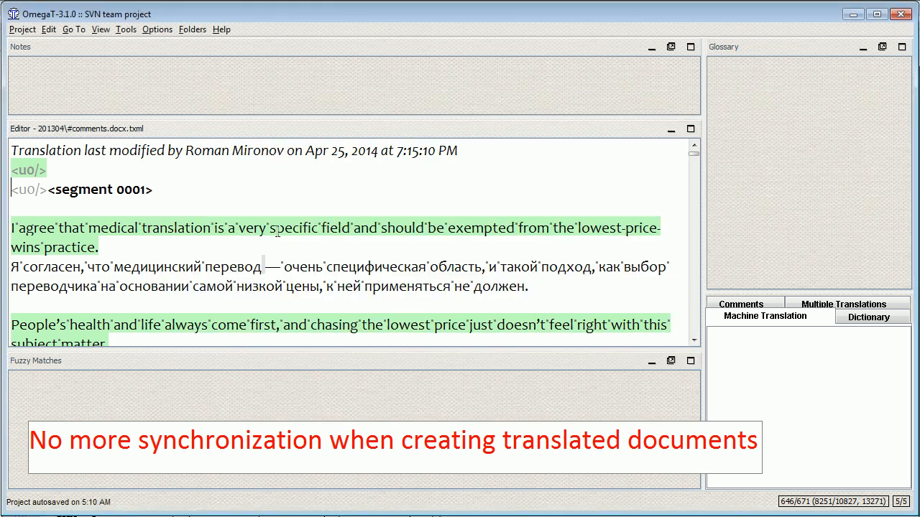
pyautogui.press('alt')
pyautogui.press('Down')
pyautogui.press('Down')
pyautogui.press('Down')
pyautogui.press('Down')
pyautogui.press('Down')
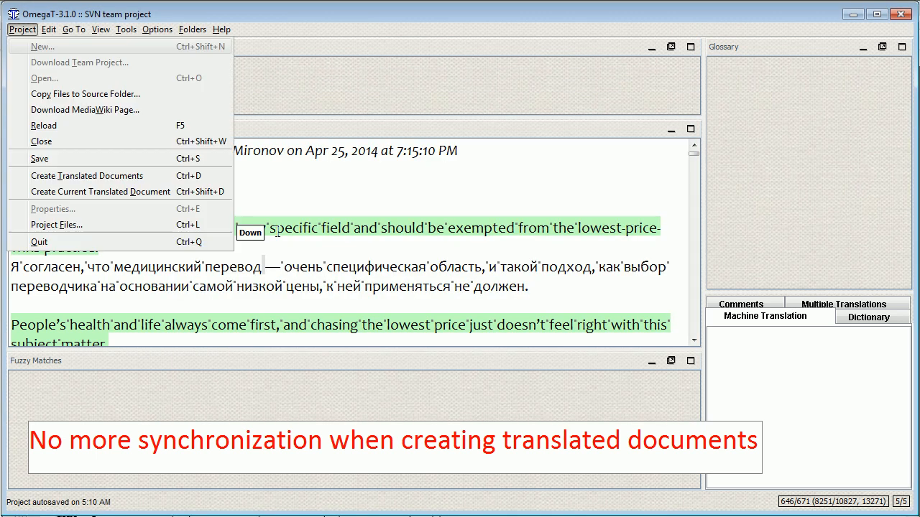
pyautogui.press('Down')
pyautogui.press('Down')
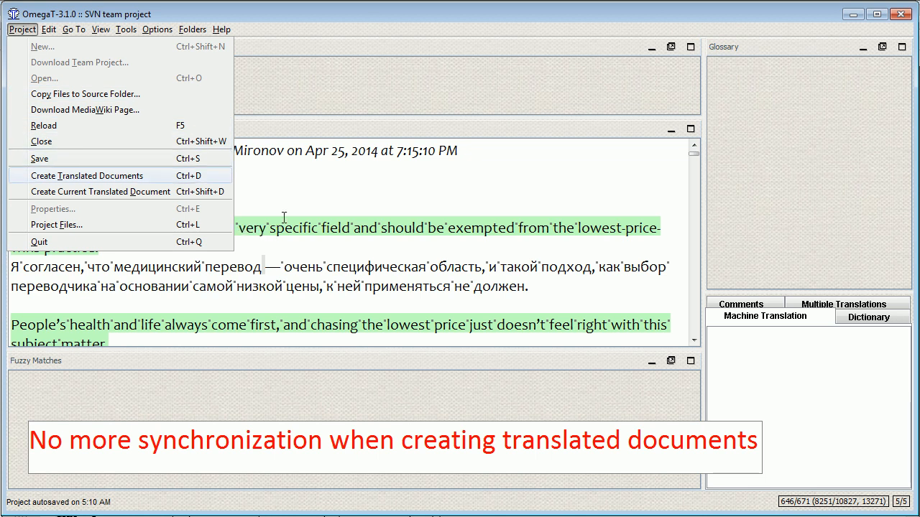
pyautogui.press('Return')
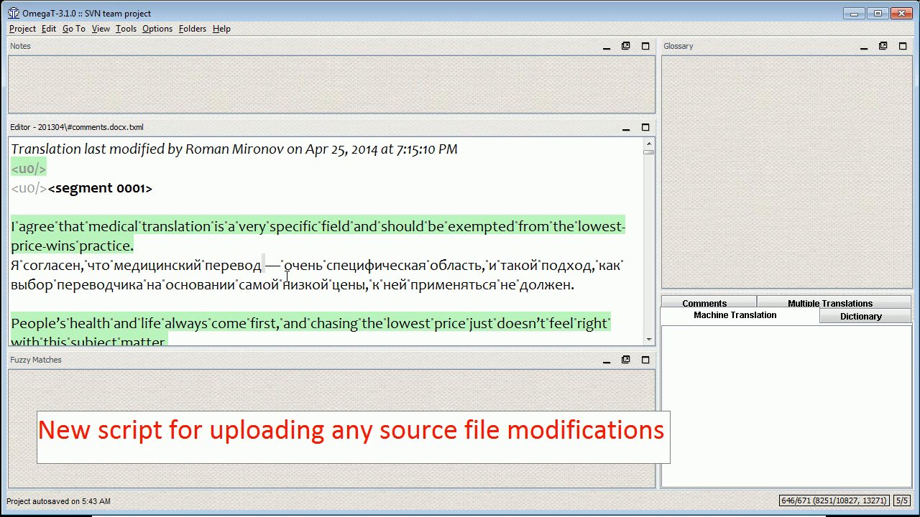
# - Open the project's source\201304 folder in Total Commander from OmegaT's Folders menu
pyautogui.hotkey('alt', 'f')
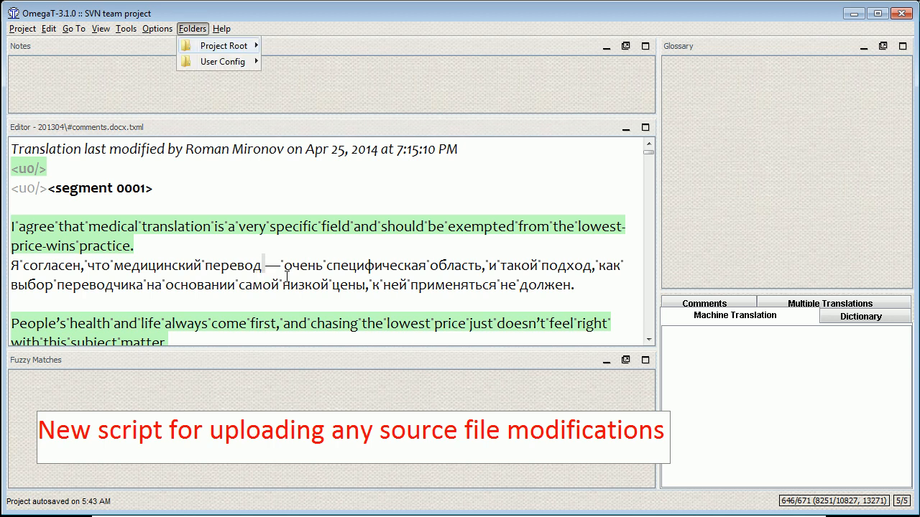
pyautogui.press('Right')
pyautogui.press('Down')
pyautogui.press('Down')
pyautogui.press('Down')
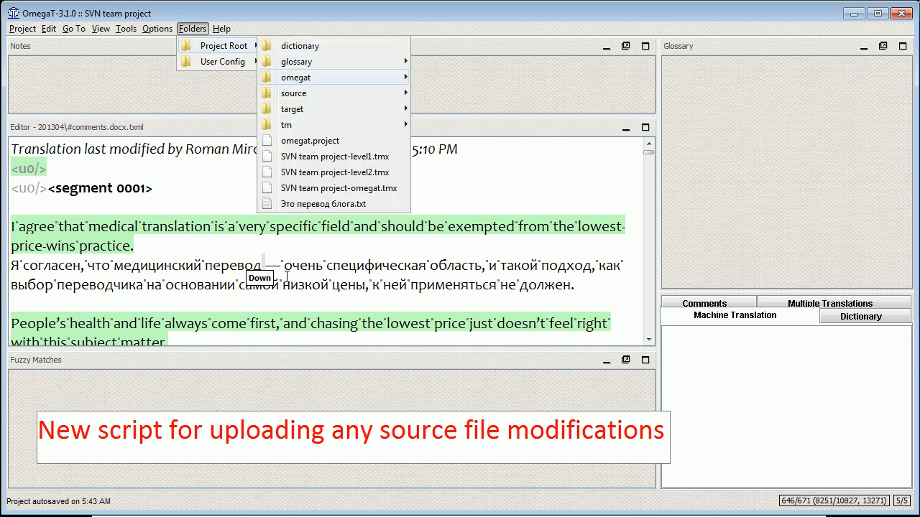
pyautogui.press('Right')
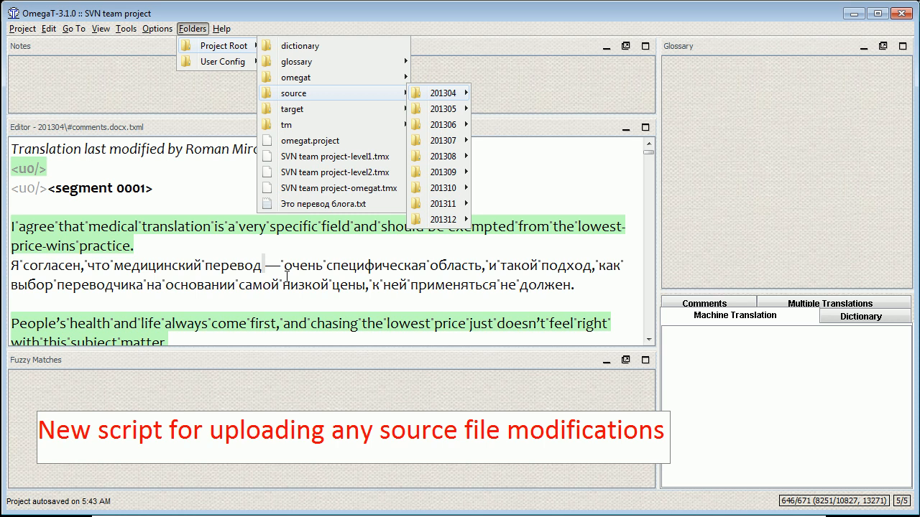
pyautogui.press('Return')
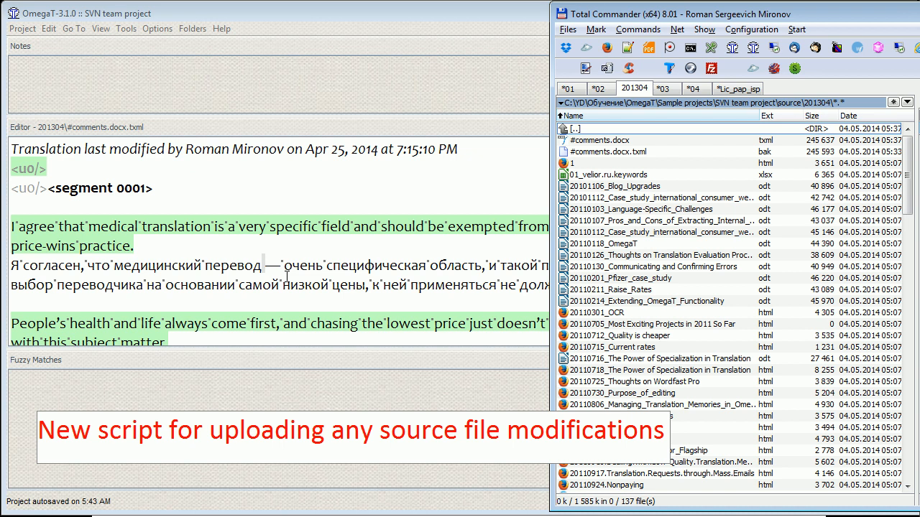
# - Open #comments.docx.txml from the 201304 folder in Notepad++
pyautogui.press('Down')
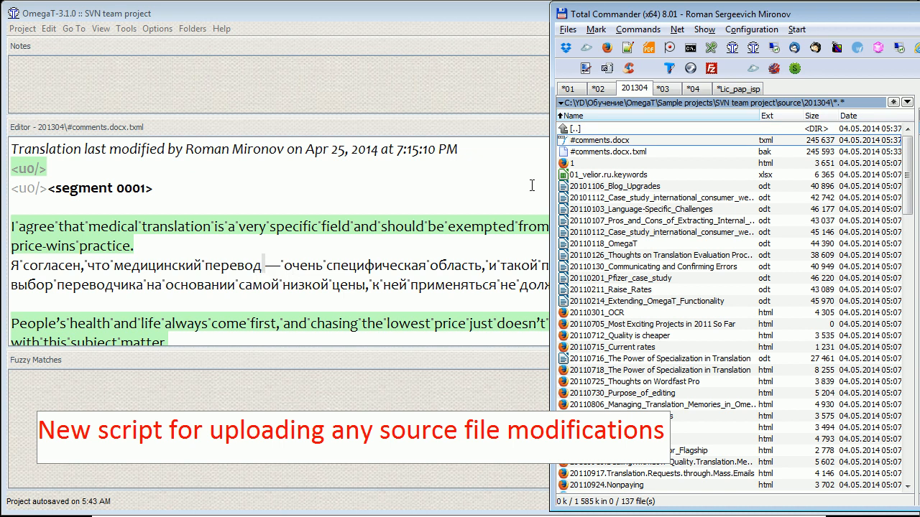
pyautogui.doubleClick(612, 142)
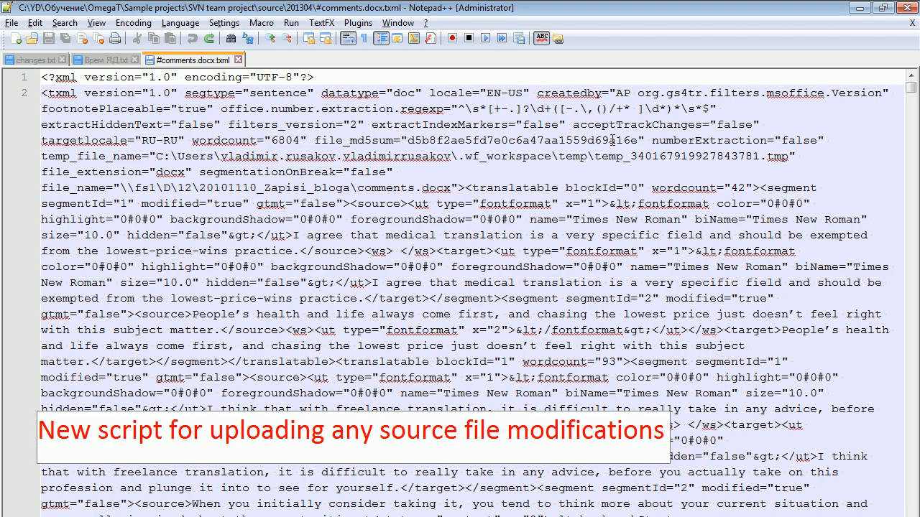
# - Select the 'I agree that…' sentence through 'practice.' in the TXML file
pyautogui.hotkey('ctrl', 'Left')
pyautogui.hotkey('ctrl', 'shift', 'Right')
pyautogui.hotkey('ctrl', 'shift', 'Right')
pyautogui.hotkey('ctrl', 'shift', 'Right')
pyautogui.hotkey('ctrl', 'shift', 'Right')
pyautogui.hotkey('ctrl', 'shift', 'Right')
pyautogui.hotkey('ctrl', 'shift', 'Right')
pyautogui.hotkey('ctrl', 'shift', 'Right')
pyautogui.hotkey('ctrl', 'shift', 'Right')
pyautogui.hotkey('ctrl', 'shift', 'Right')
pyautogui.hotkey('ctrl', 'shift', 'Right')
pyautogui.hotkey('ctrl', 'shift', 'Right')
pyautogui.hotkey('ctrl', 'shift', 'Right')
pyautogui.hotkey('ctrl', 'shift', 'Right')
pyautogui.hotkey('ctrl', 'shift', 'Right')
pyautogui.hotkey('ctrl', 'shift', 'Right')
pyautogui.hotkey('ctrl', 'shift', 'Right')
pyautogui.hotkey('ctrl', 'shift', 'Right')
pyautogui.hotkey('ctrl', 'shift', 'Right')
pyautogui.hotkey('ctrl', 'shift', 'Right')
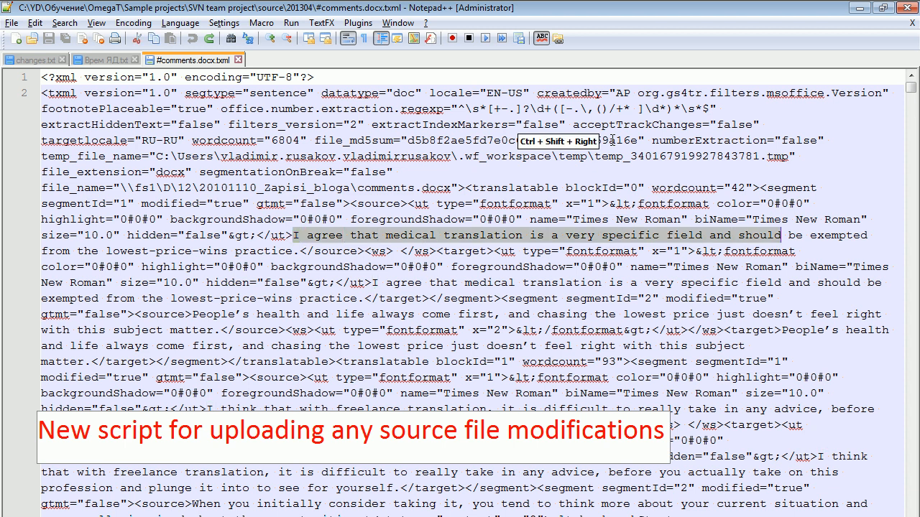
pyautogui.hotkey('ctrl', 'shift', 'Right')
pyautogui.hotkey('ctrl', 'shift', 'Right')
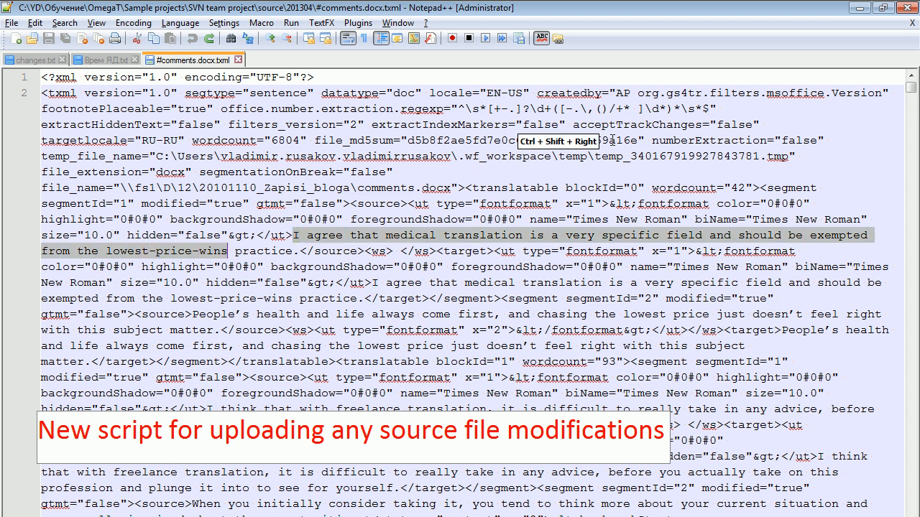
pyautogui.hotkey('ctrl', 'shift', 'Right')
pyautogui.hotkey('ctrl', 'shift', 'Right')
pyautogui.hotkey('shift', 'Left')
pyautogui.hotkey('shift', 'Left')
pyautogui.hotkey('shift', 'Left')
pyautogui.hotkey('shift', 'Right')
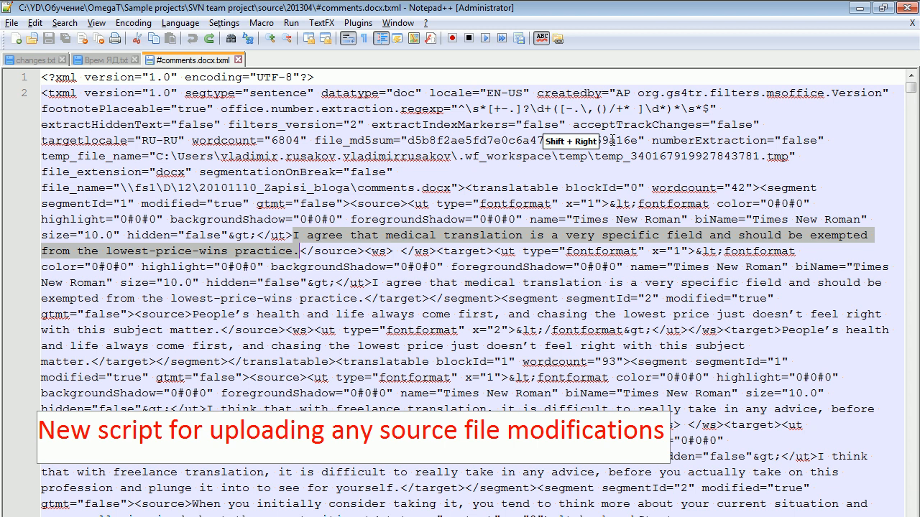
# - Replace all occurrences of that sentence with 'SVN script check' and save the file
pyautogui.hotkey('ctrl', 'h')
pyautogui.press('Tab')
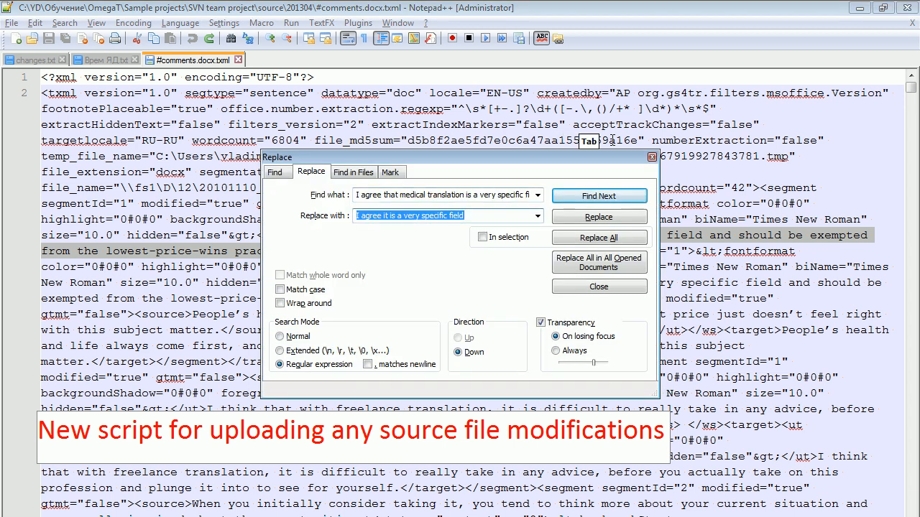
pyautogui.press('BackSpace')
pyautogui.write('SVN')
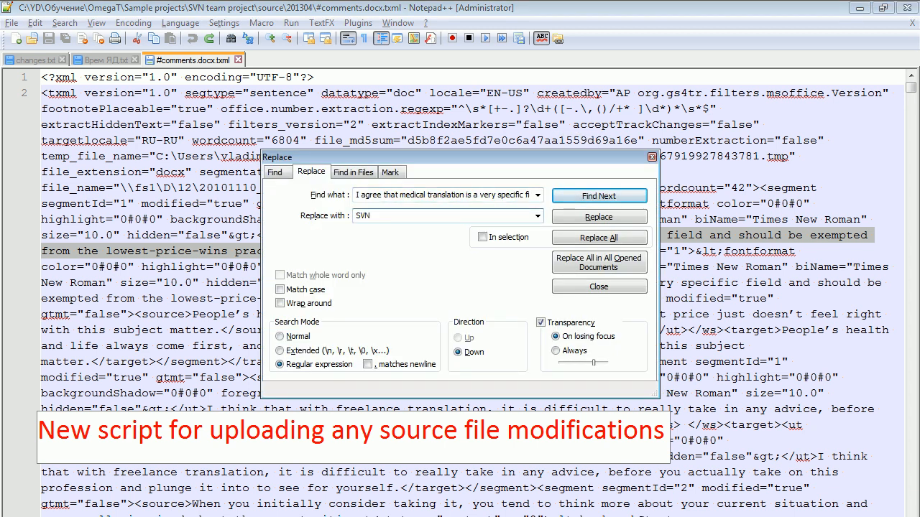
pyautogui.write(' script check')
pyautogui.click(608, 238)
pyautogui.press('Escape')
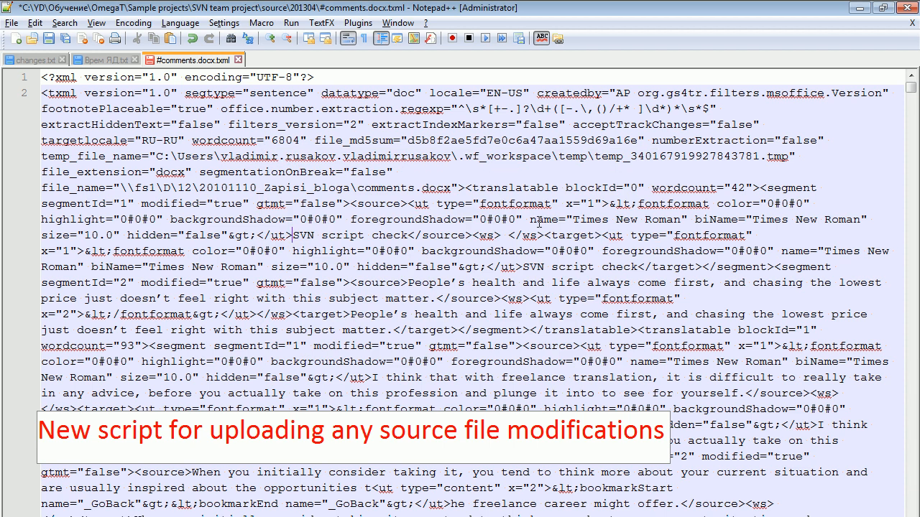
pyautogui.hotkey('ctrl', 's')
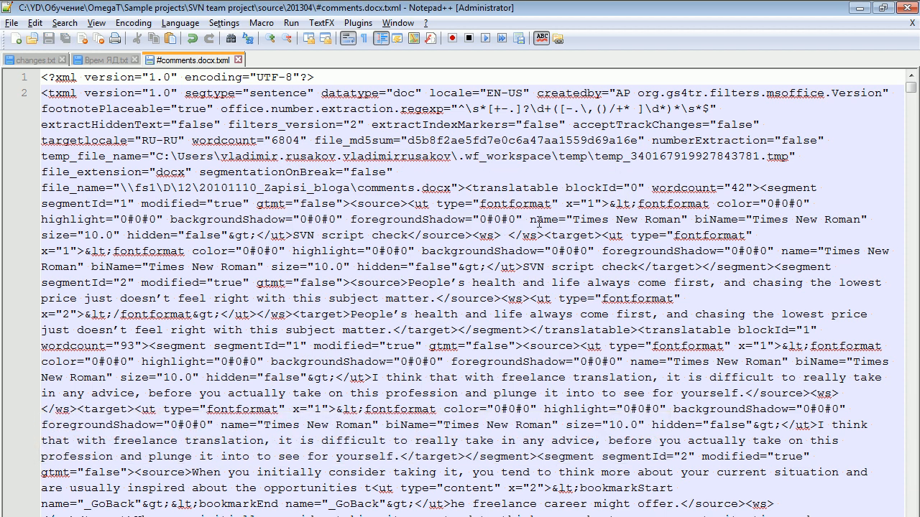
pyautogui.hotkey('alt', 'Tab')
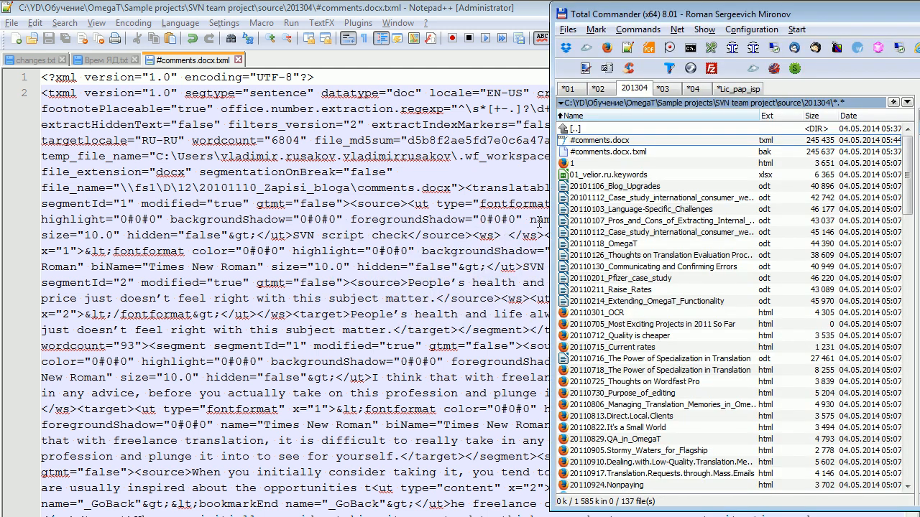
# - Delete #comments.docx.txml.bak to the recycle bin, confirming with Yes
pyautogui.press('Down')
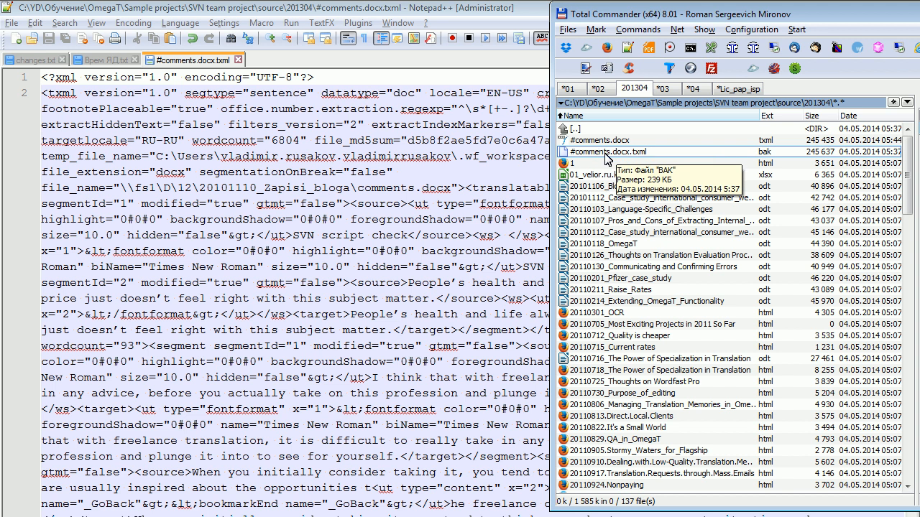
pyautogui.press('Delete')
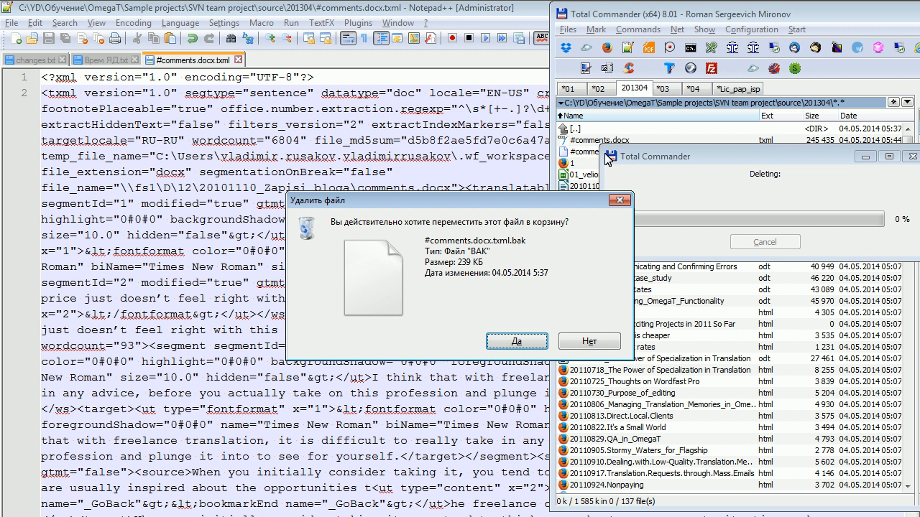
pyautogui.press('Return')
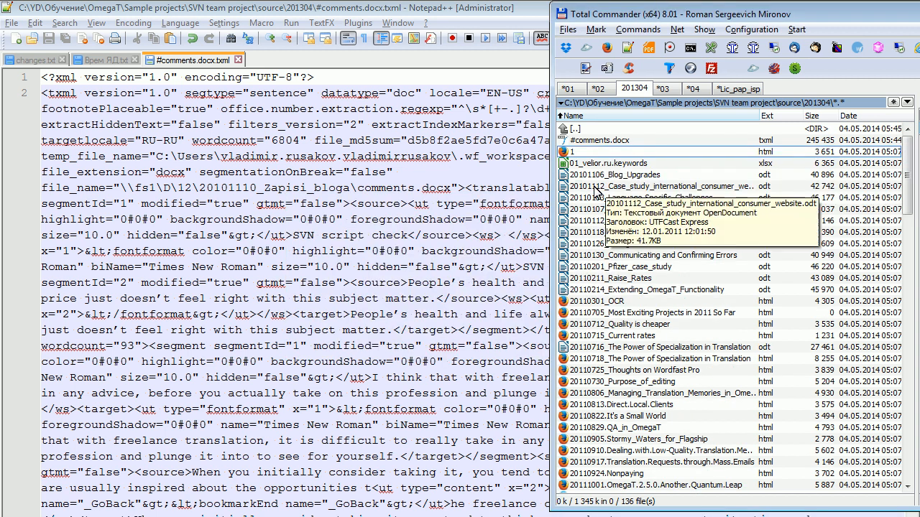
pyautogui.click(595, 165)
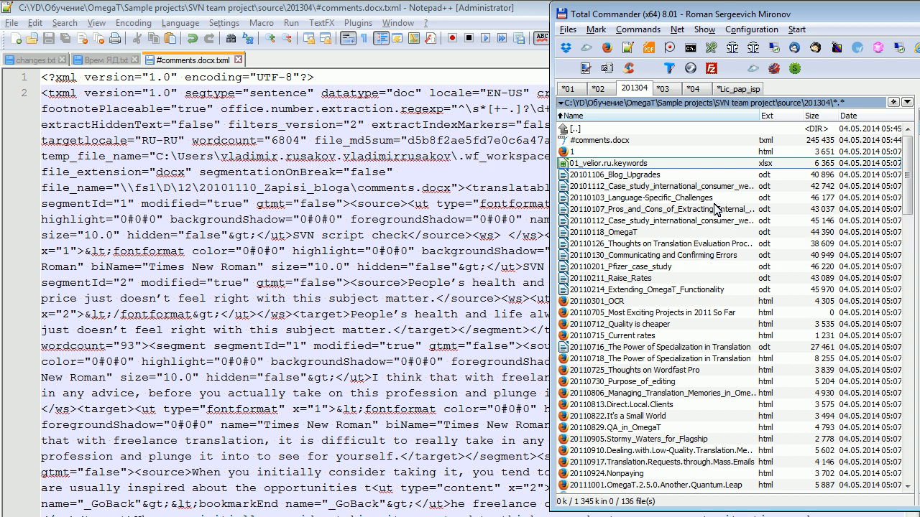
# - Duplicate 01_velior.ru.keywords and rename the copy to 'SVN script check.xlsx'
pyautogui.hotkey('ctrl', 'c')
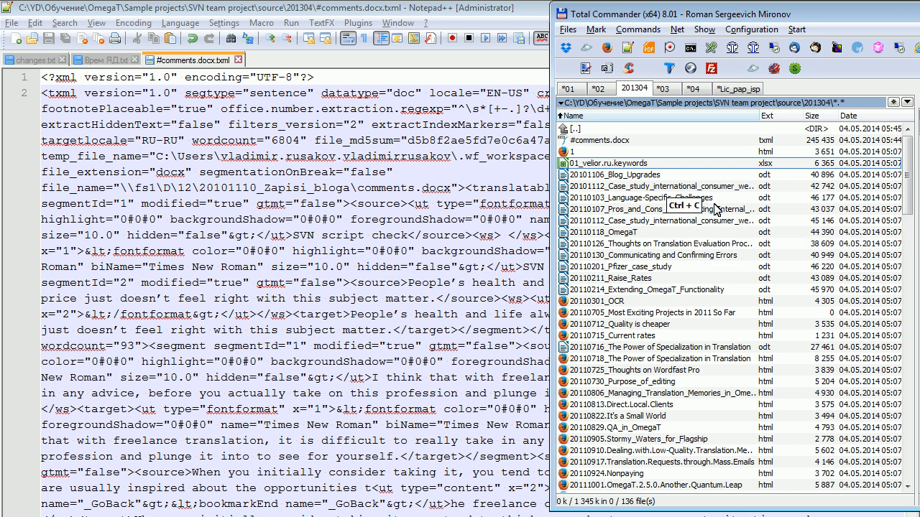
pyautogui.hotkey('ctrl', 'v')
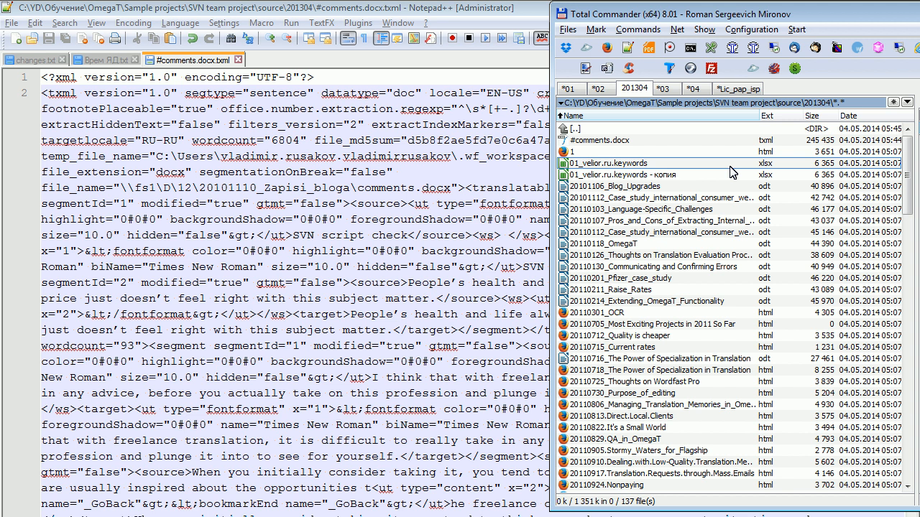
pyautogui.click(732, 173)
pyautogui.press('F2')
pyautogui.write('S')
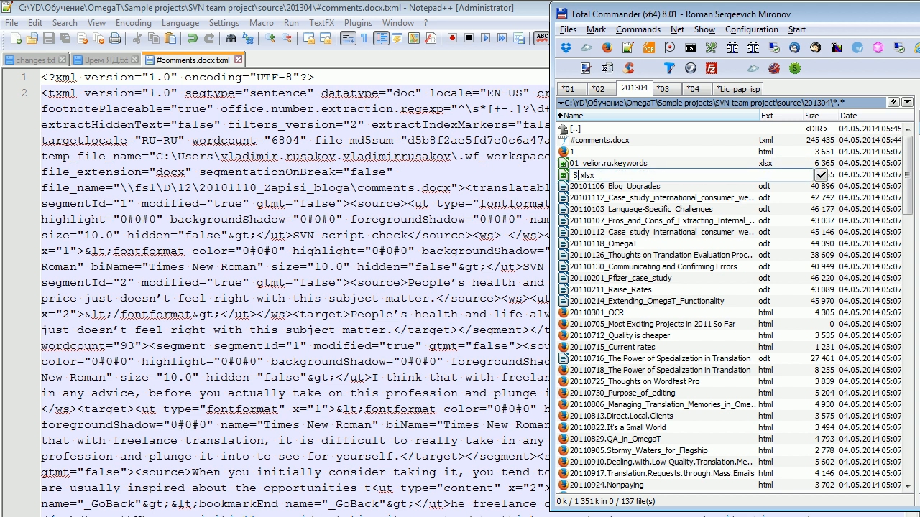
pyautogui.write('VN c')
pyautogui.press('BackSpace')
pyautogui.write('script chec')
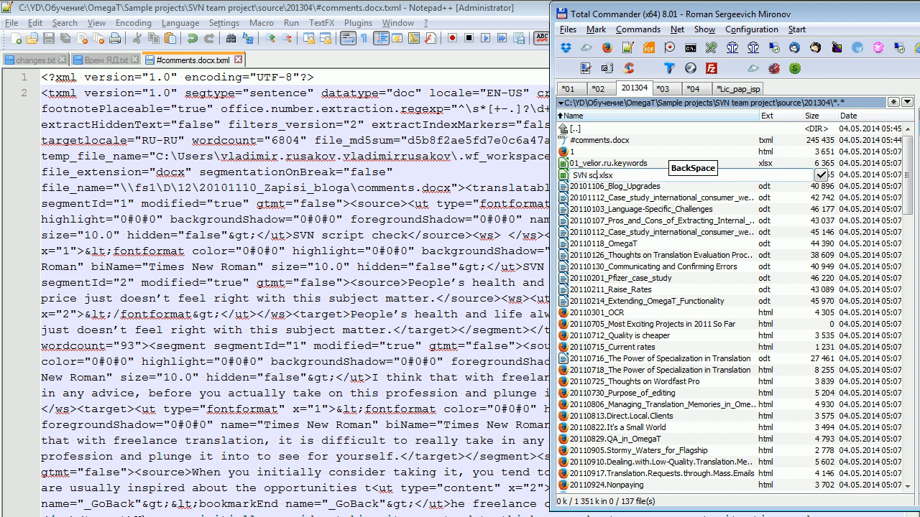
pyautogui.write('k')
pyautogui.press('End')
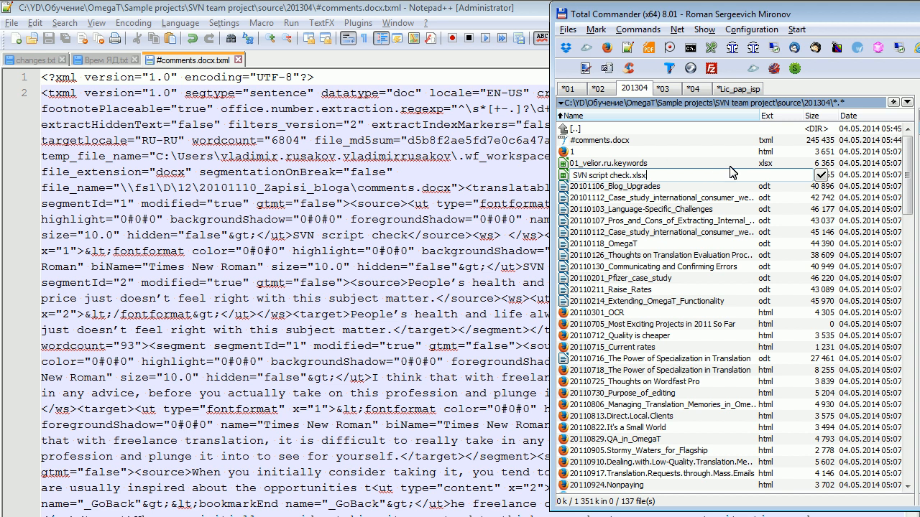
pyautogui.press('Return')
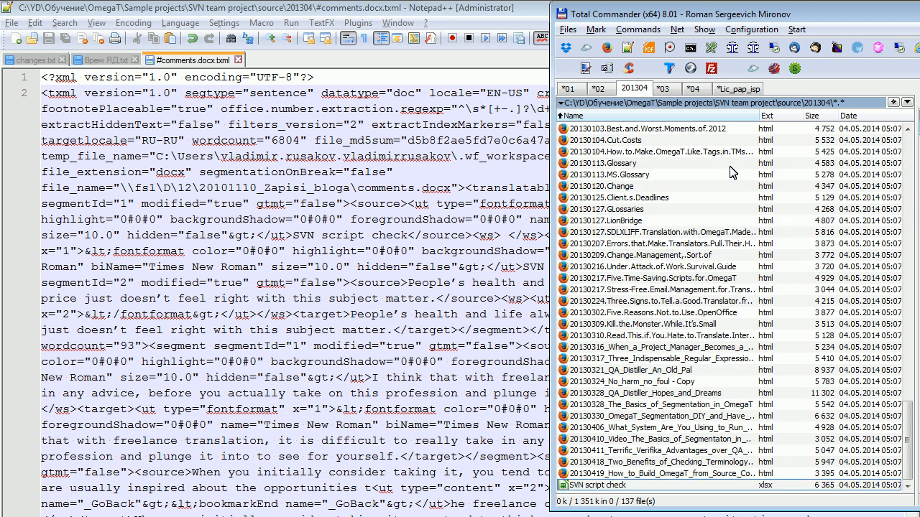
# - Rename the copy to '00 SVN script check.xlsx' and select it in the list
pyautogui.hotkey('shift', 'F6')
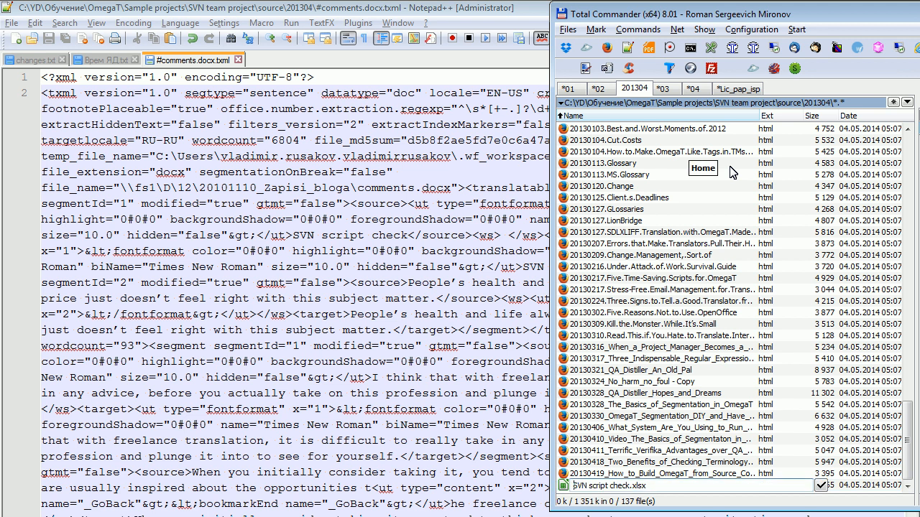
pyautogui.press('Home')
pyautogui.write('00')
pyautogui.press('End')
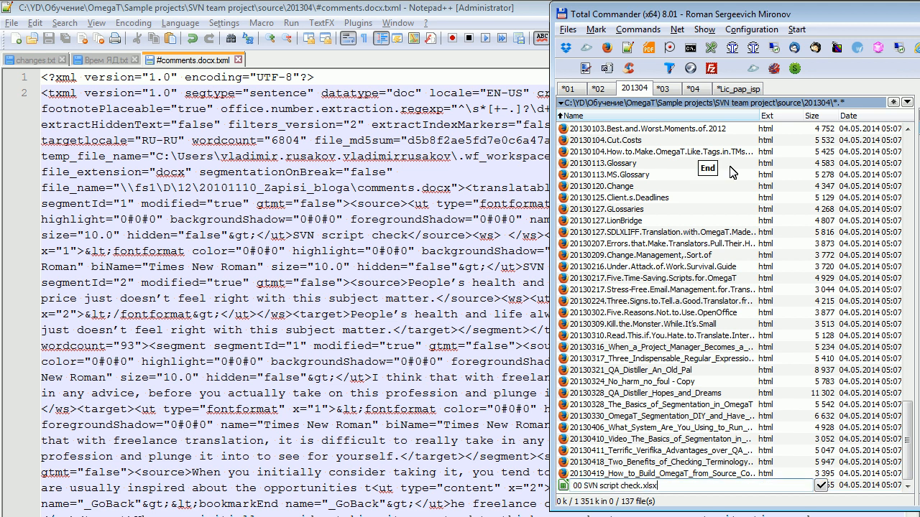
pyautogui.press('Return')
pyautogui.press('Home')
pyautogui.press('Down')
pyautogui.press('Down')
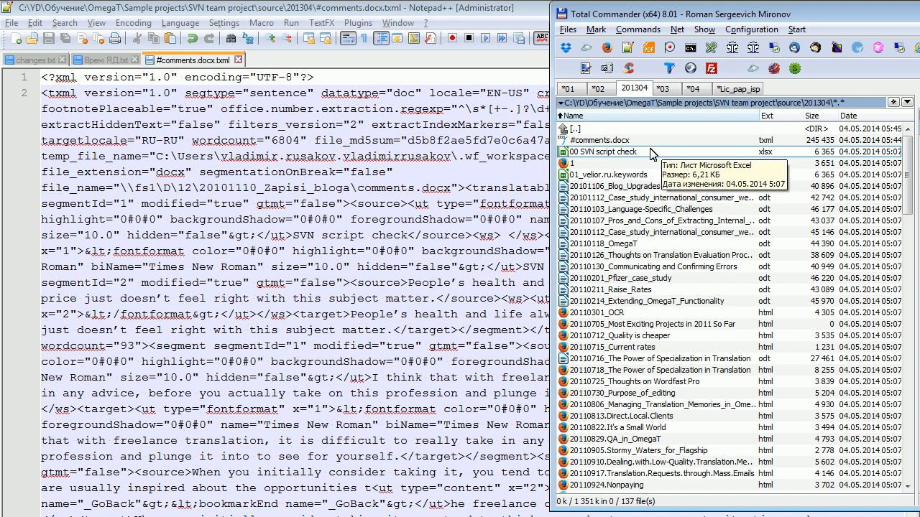
pyautogui.hotkey('alt', 'Tab')
pyautogui.hotkey('alt', 'Tab')
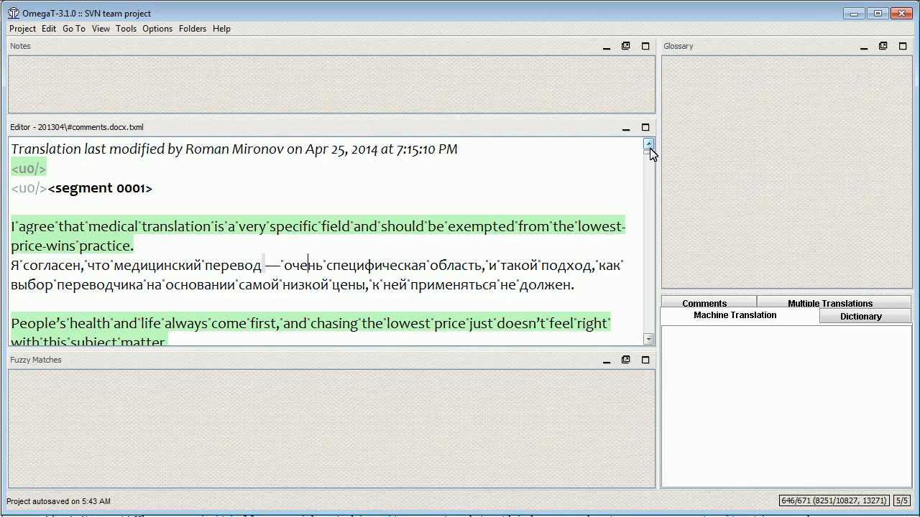
# - Open OmegaT's Scripting window from the Tools menu
pyautogui.press('alt')
pyautogui.press('Right')
pyautogui.press('Right')
pyautogui.press('Right')
pyautogui.press('Right')
pyautogui.press('Down')
pyautogui.press('Down')
pyautogui.press('Down')
pyautogui.press('Down')
pyautogui.press('Down')
pyautogui.press('Down')
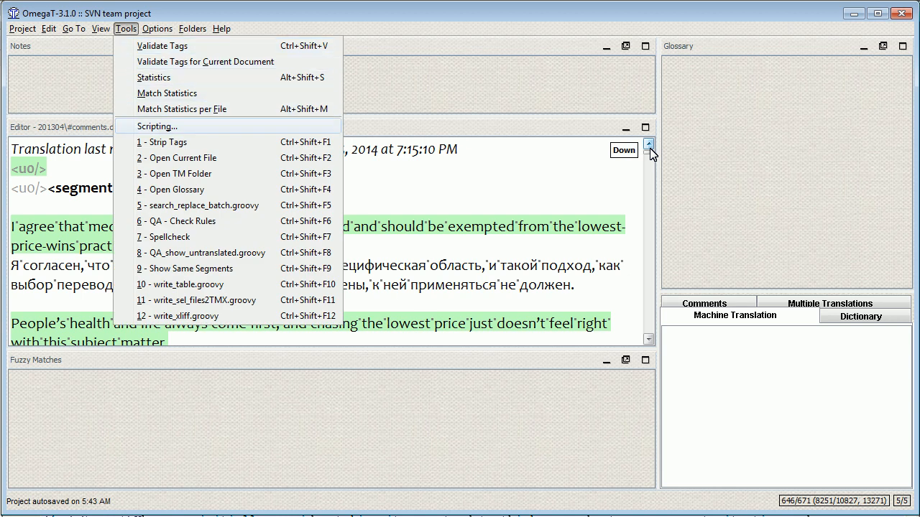
pyautogui.press('Return')
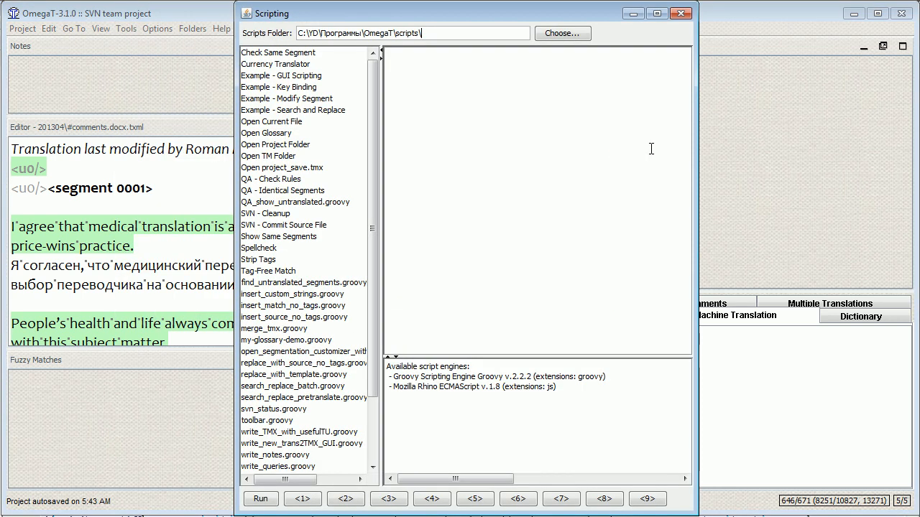
# - Run the 'SVN - Commit Source File' script, then run it again after the locked working copy error
pyautogui.click(327, 226)
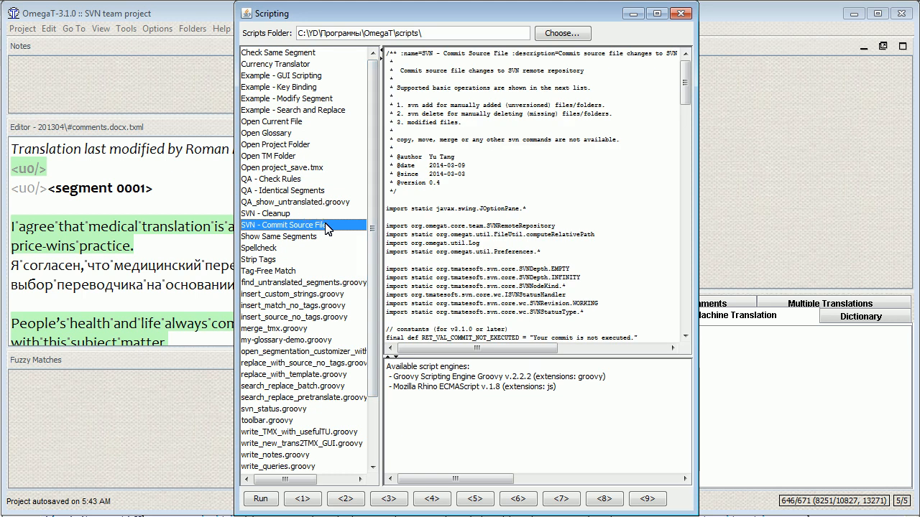
pyautogui.click(260, 499)
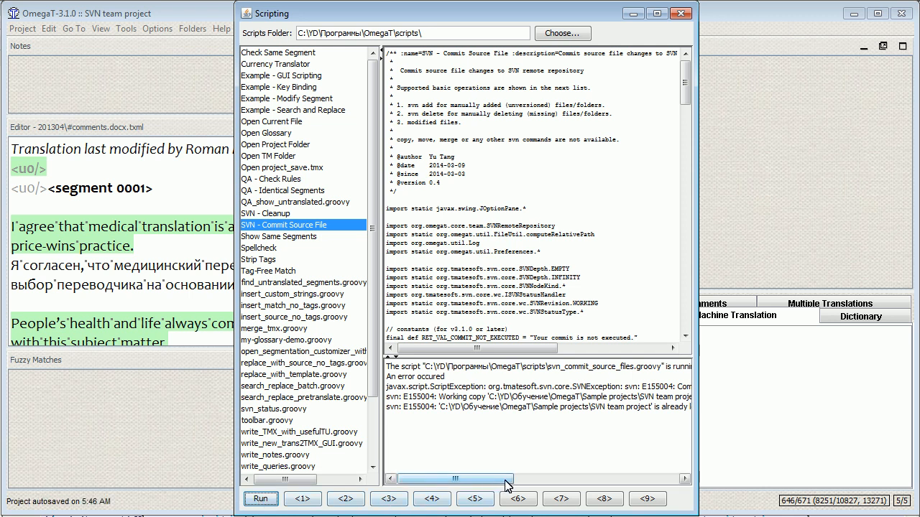
pyautogui.moveTo(496, 480); pyautogui.dragTo(540, 488)
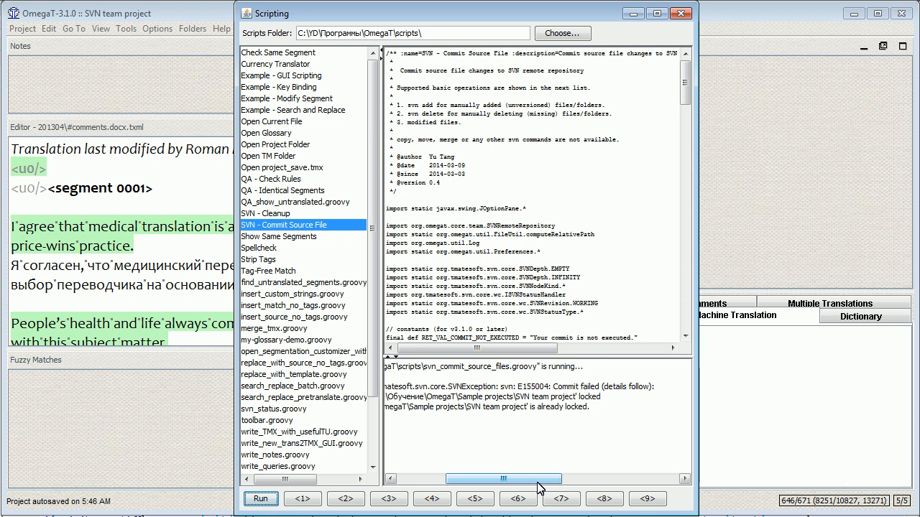
pyautogui.moveTo(540, 488); pyautogui.dragTo(514, 488)
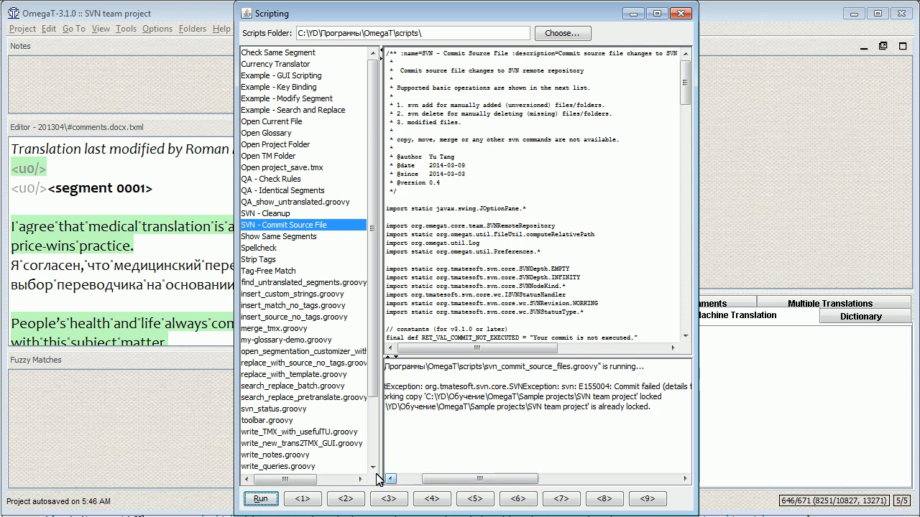
pyautogui.click(274, 501)
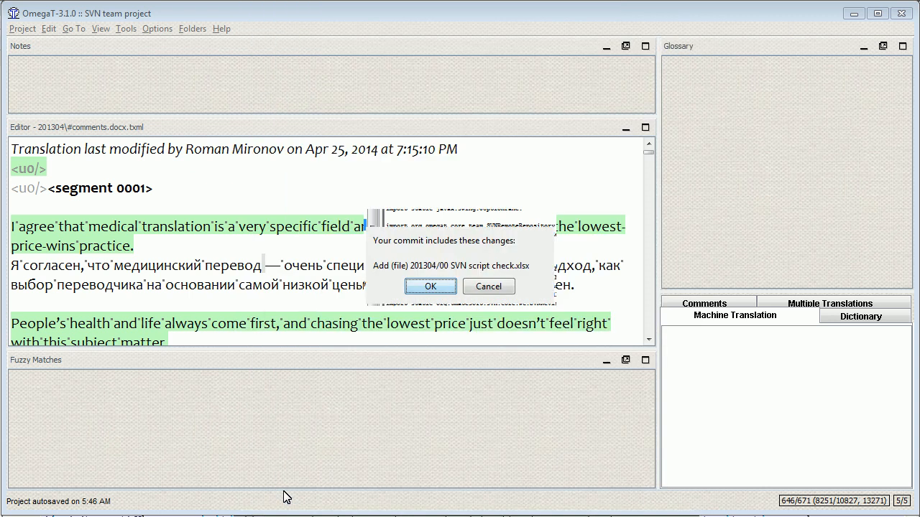
# - Confirm committing 201304/00 SVN script check.xlsx to the SVN repository
pyautogui.click(446, 287)
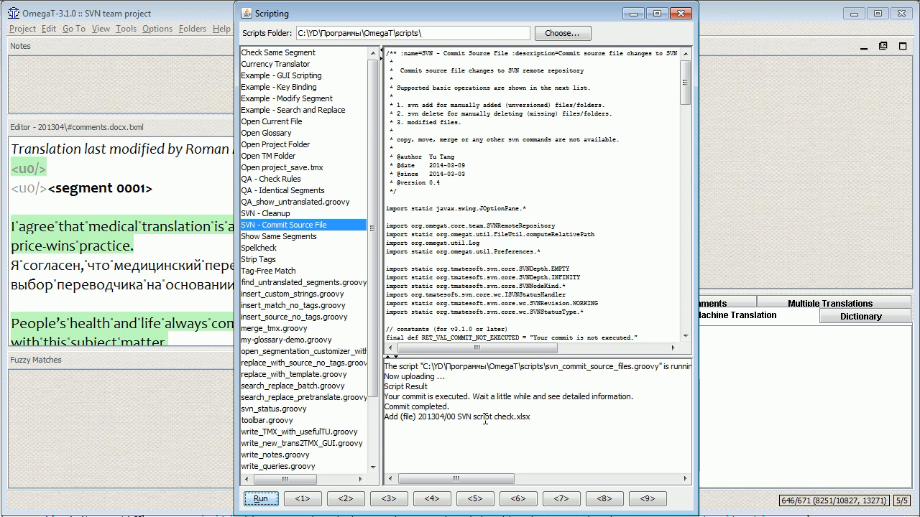
pyautogui.hotkey('alt', 'Tab')
pyautogui.hotkey('alt', 'Tab')
pyautogui.hotkey('alt', 'Tab')
pyautogui.hotkey('alt', 'Tab')
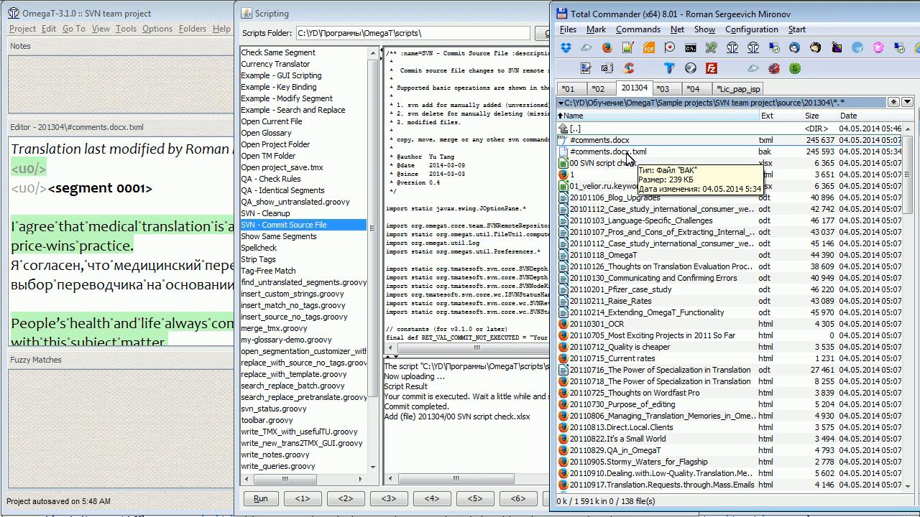
# - Reload the OmegaT-changed #comments.docx.txml in Notepad++ and save it
pyautogui.hotkey('alt', 'Tab')
pyautogui.hotkey('alt', 'Tab')
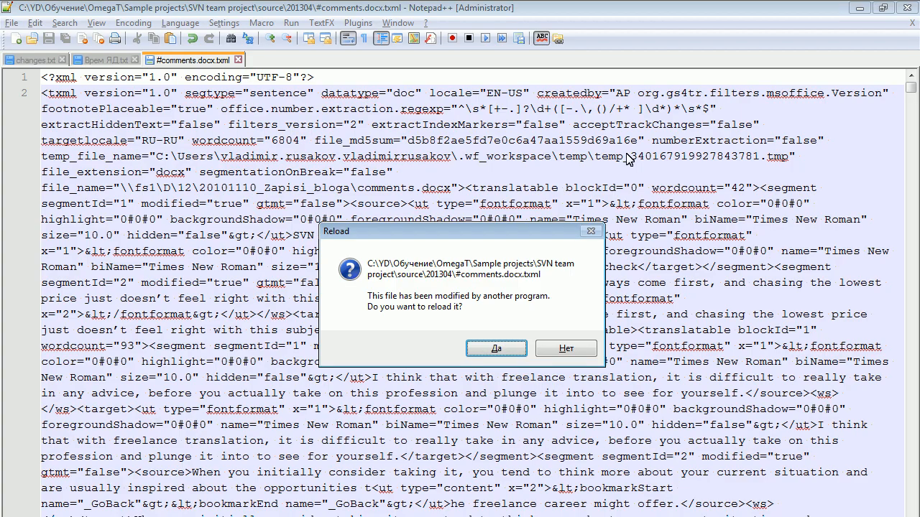
pyautogui.press('Return')
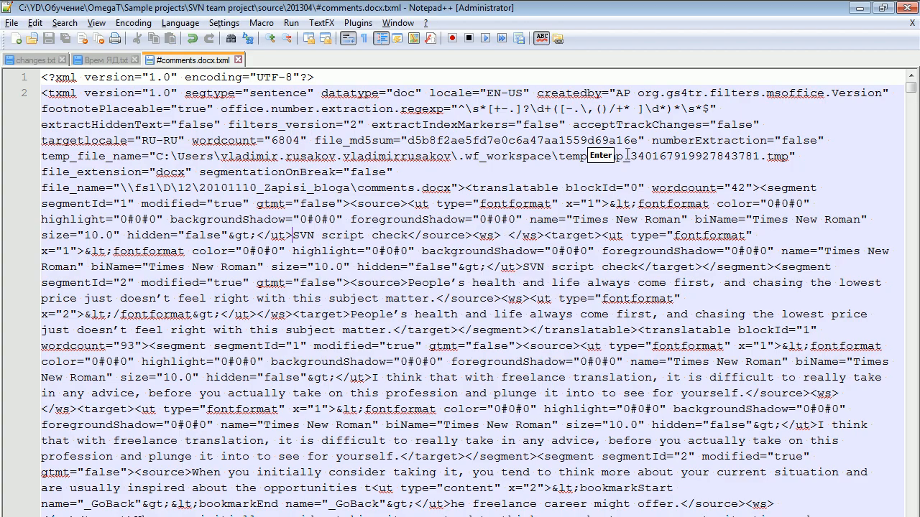
pyautogui.hotkey('ctrl', 's')
pyautogui.hotkey('alt', 'Tab')
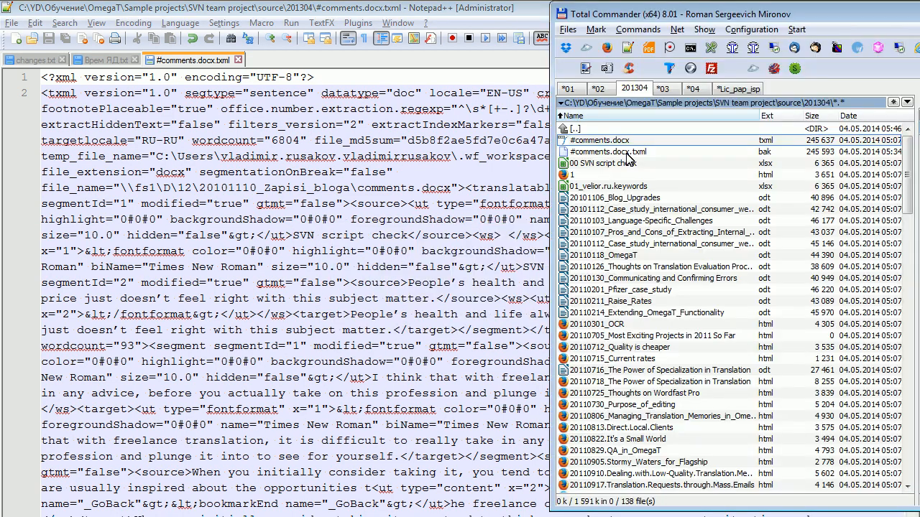
pyautogui.hotkey('alt', 'Tab')
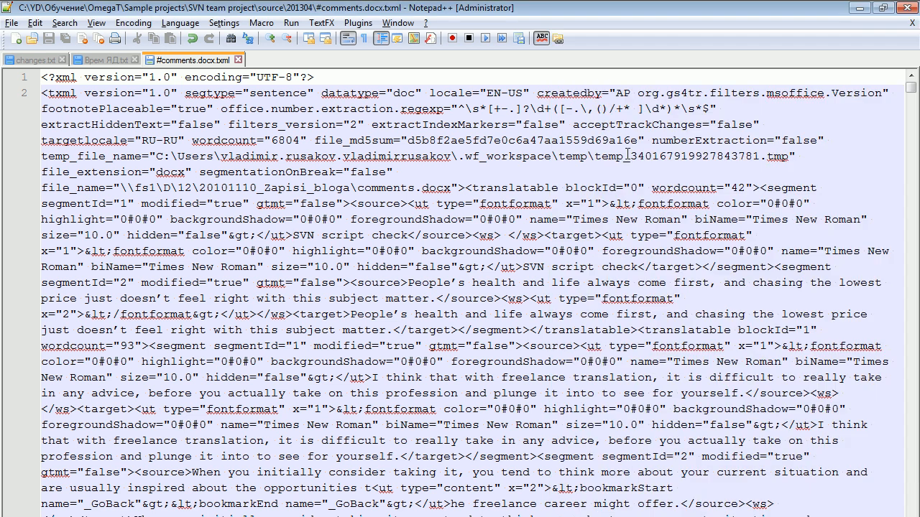
pyautogui.press('Down')
pyautogui.press('Down')
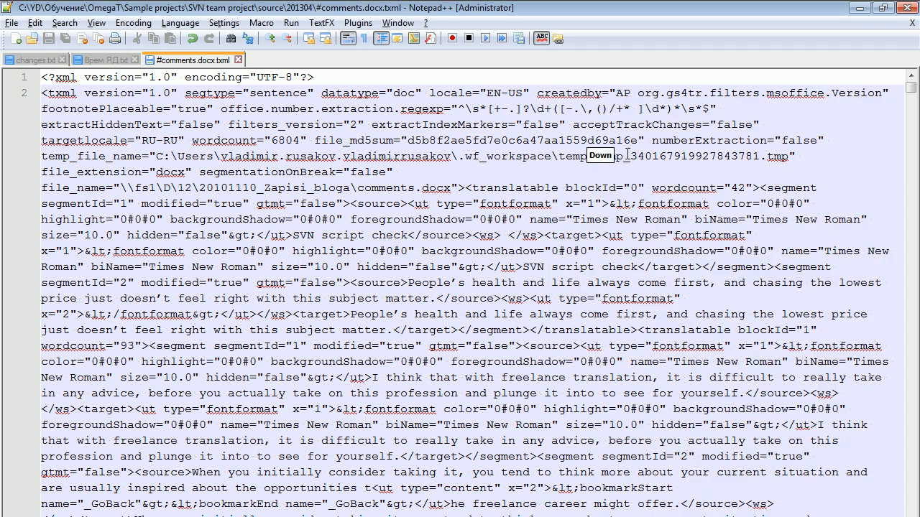
pyautogui.press('Up')
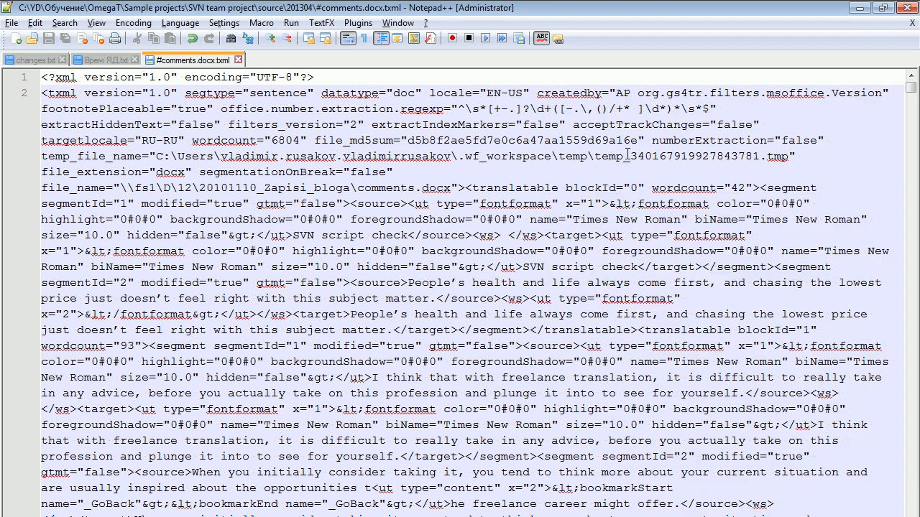
# - Delete the reappeared #comments.docx.txml.bak backup from the 201304 folder
pyautogui.hotkey('alt', 'Tab')
pyautogui.click(629, 155)
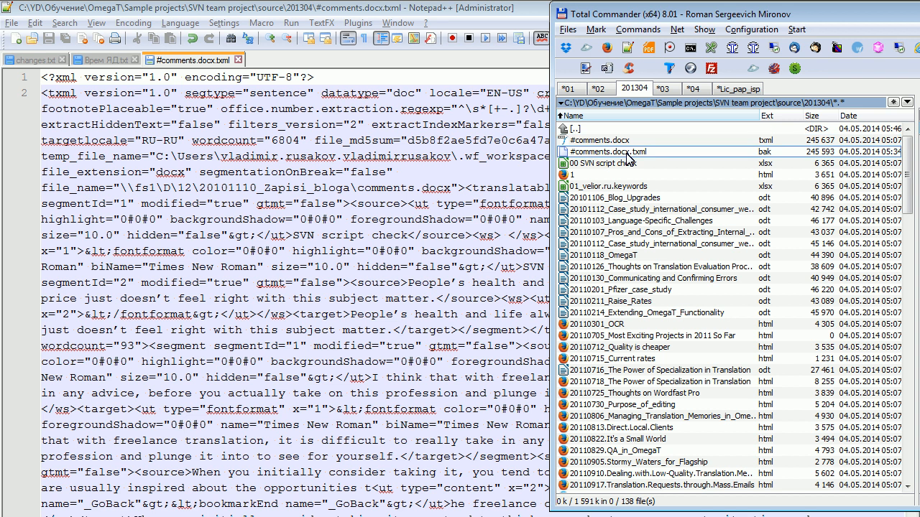
pyautogui.press('Return')
pyautogui.hotkey('alt', 'Return')
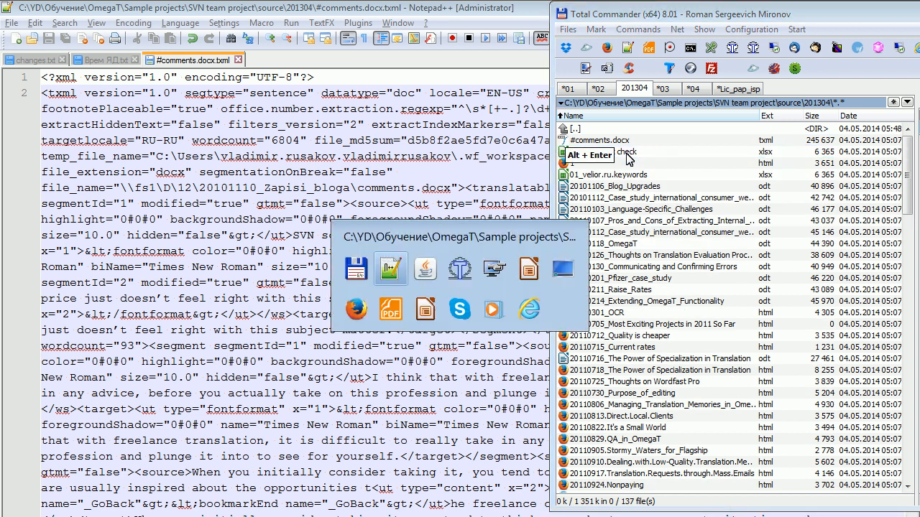
pyautogui.hotkey('alt', 'Tab')
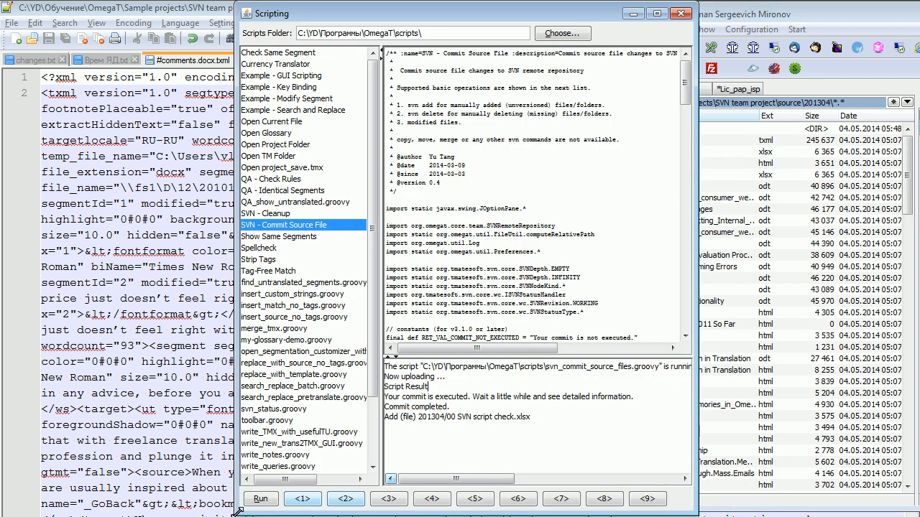
# - Commit the deletion of 201304/#comments.docx.txml.bak to SVN, then return to #comments.docx.txml in Notepad++
pyautogui.click(260, 499)
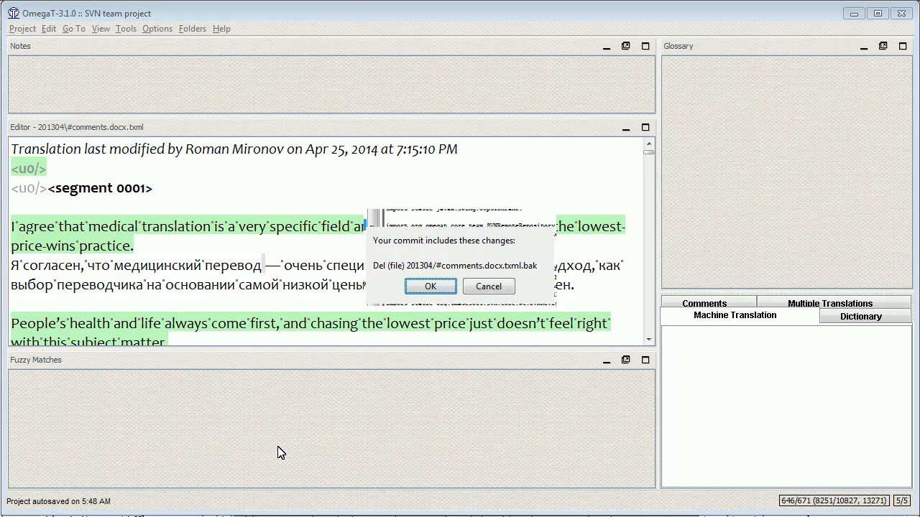
pyautogui.click(428, 288)
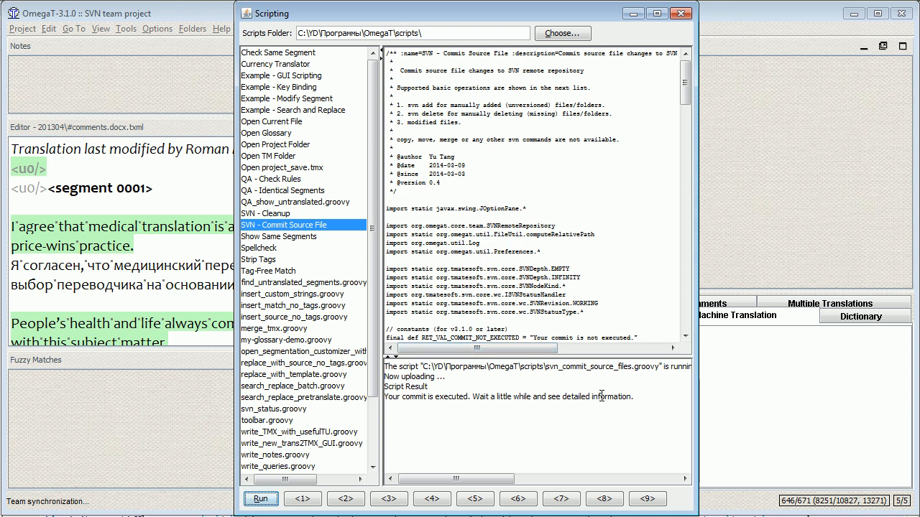
pyautogui.hotkey('alt', 'Tab')
pyautogui.hotkey('alt', 'Tab')
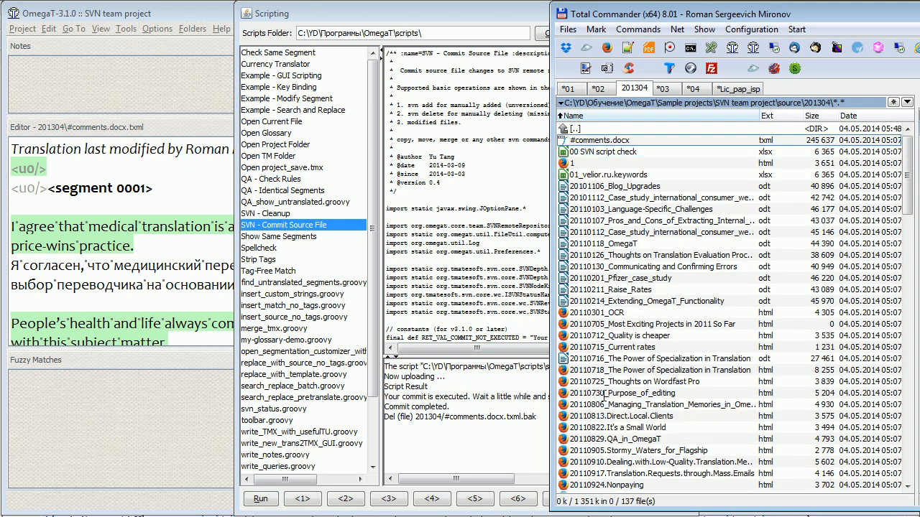
pyautogui.press('F4')
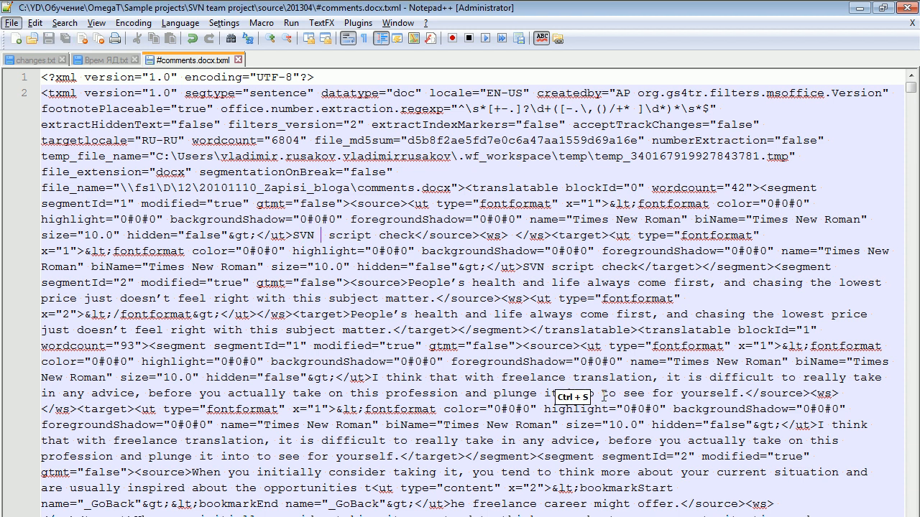
# - Save the edited TXML file, rerun the source-file commit, and cancel it to avoid re-adding the backup
pyautogui.hotkey('alt', 'Tab')
pyautogui.press('Tab')
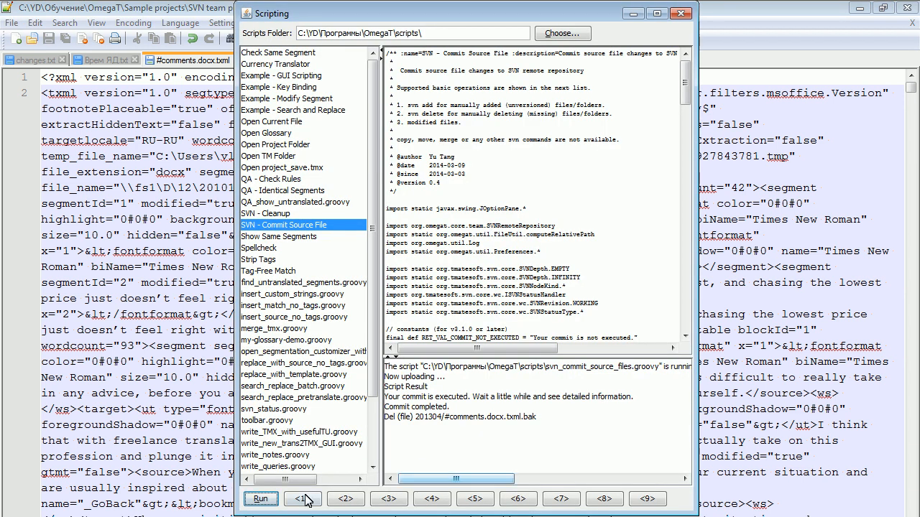
pyautogui.click(263, 500)
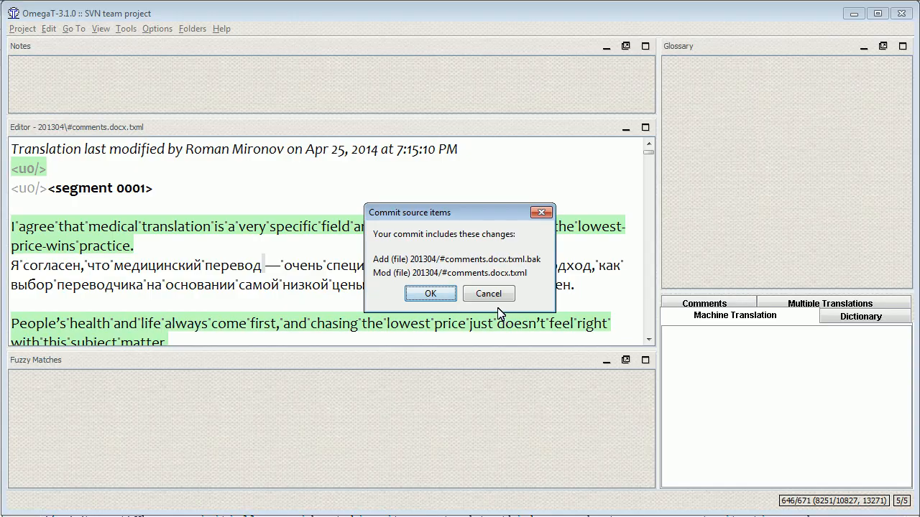
pyautogui.click(495, 295)
# - Delete #comments.docx.txml.bak to the recycle bin in Total Commander, then return to the Scripting window
pyautogui.hotkey('alt', 'Tab')
pyautogui.hotkey('alt', 'Tab')
pyautogui.hotkey('alt', 'Tab')
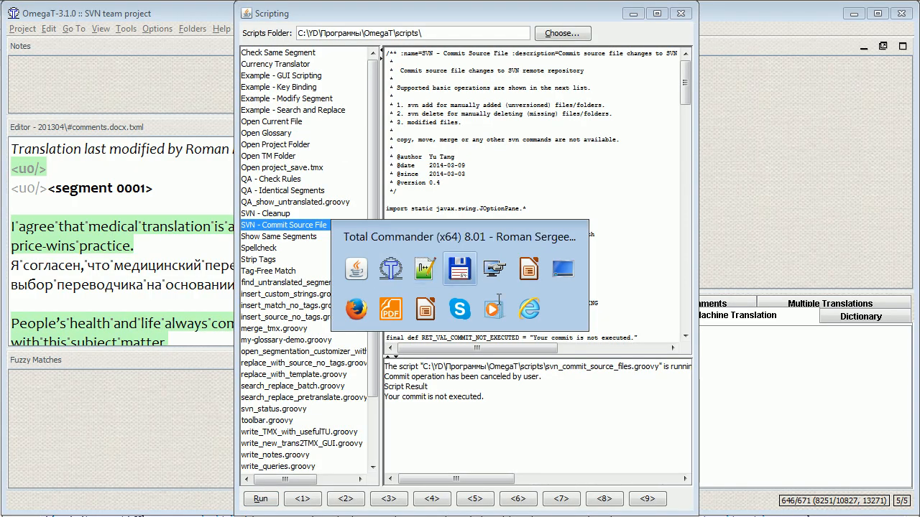
pyautogui.press('Down')
pyautogui.press('Delete')
pyautogui.press('Return')
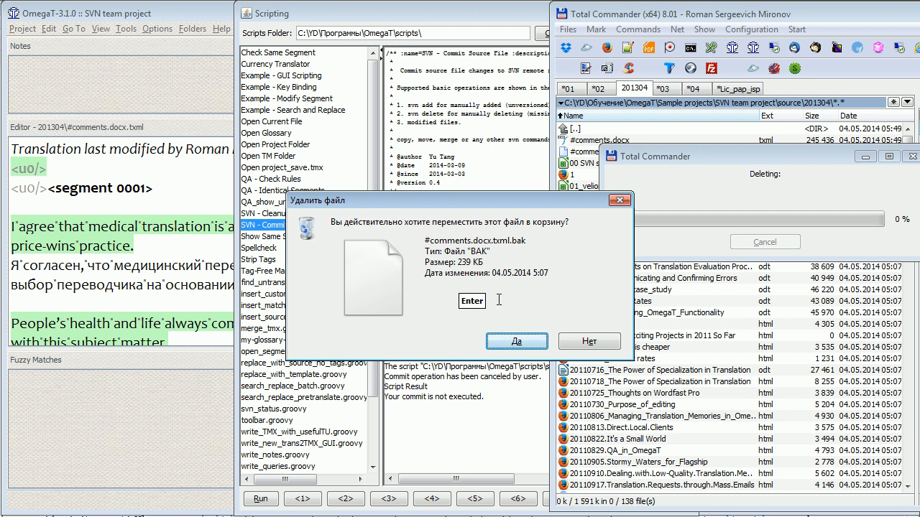
pyautogui.press('Return')
pyautogui.press('alt')
pyautogui.click(260, 499)
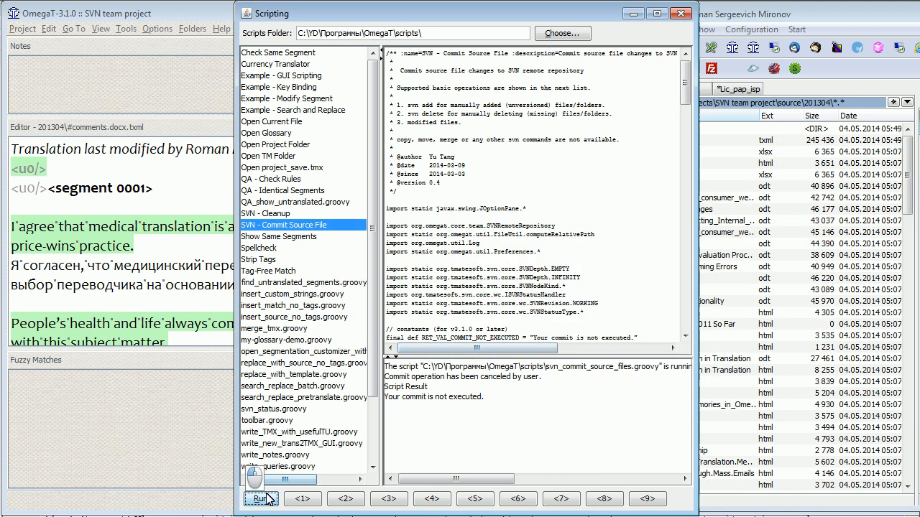
# - Commit the modified 201304/#comments.docx.txml to the SVN repository
pyautogui.click(264, 498)
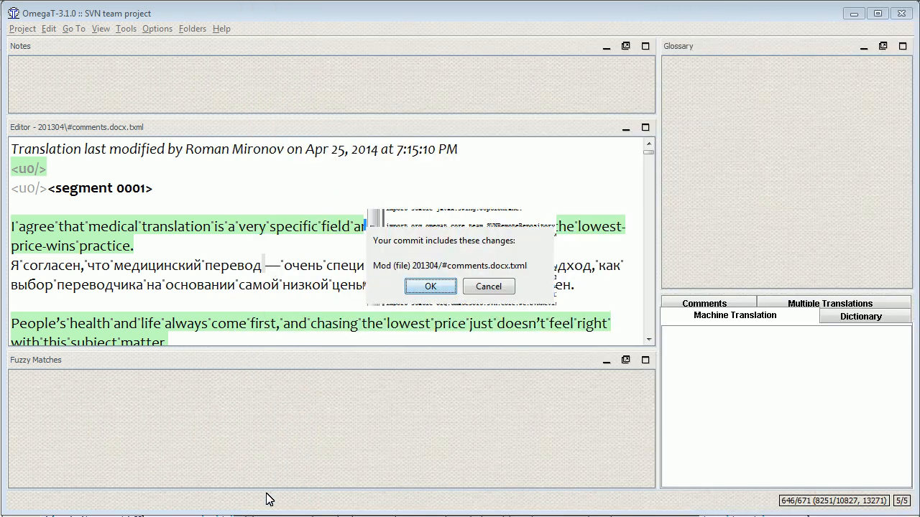
pyautogui.click(446, 288)
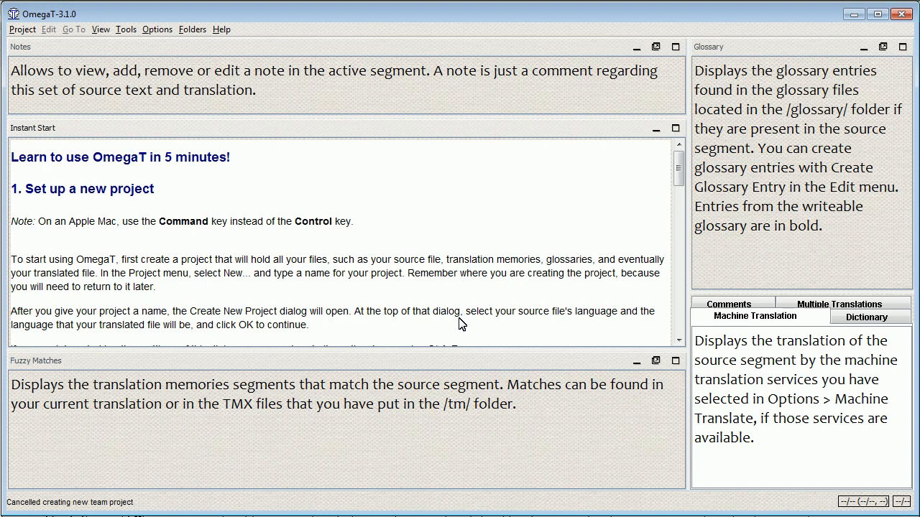
# - Start a Download Team Project of type SVN with the repository URL ending in project5
pyautogui.press('alt')
pyautogui.press('Down')
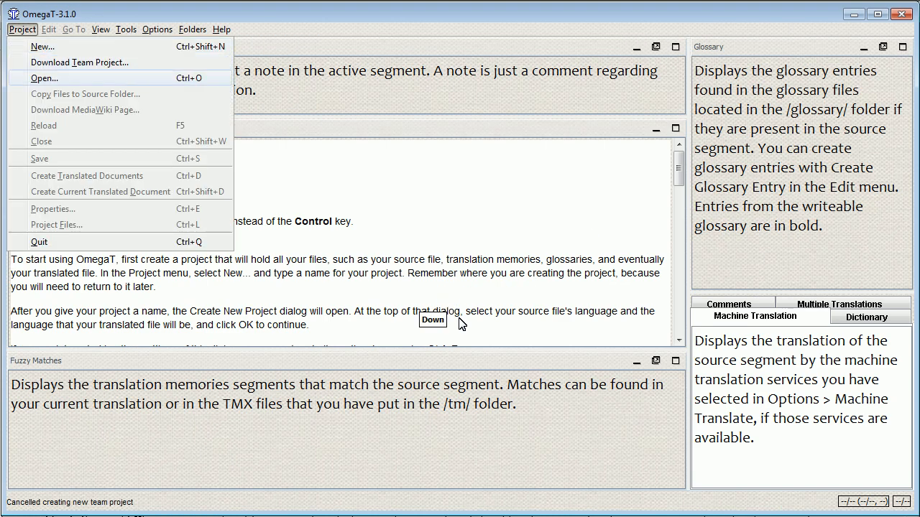
pyautogui.press('Down')
pyautogui.press('Return')
pyautogui.press('space')
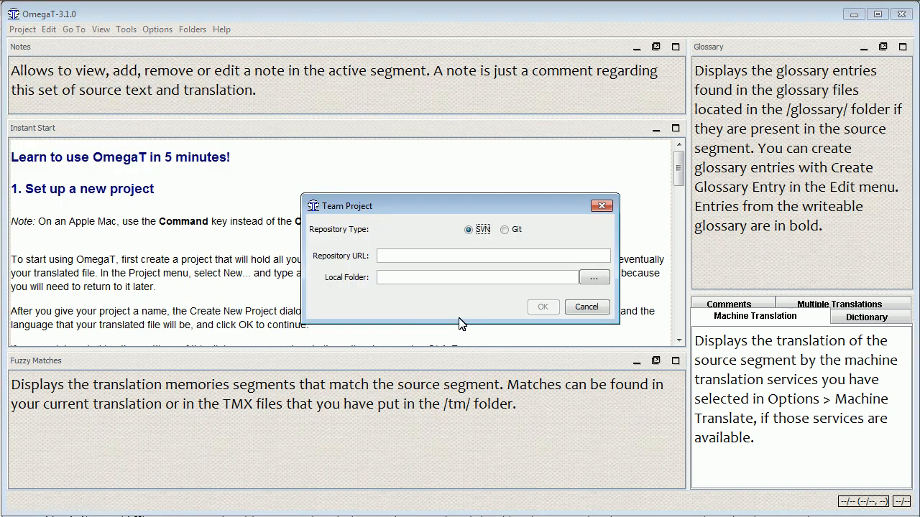
pyautogui.press('Tab')
pyautogui.press('Tab')
pyautogui.write('svn')
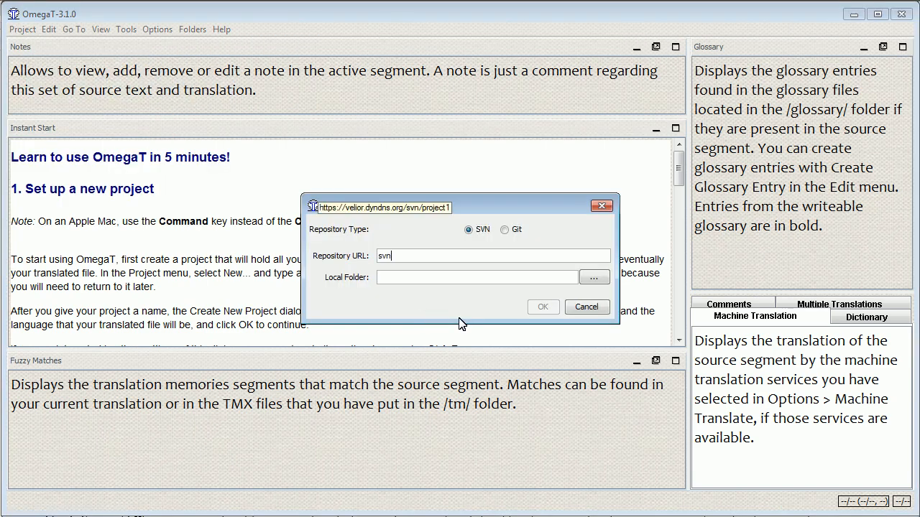
pyautogui.press('Tab')
pyautogui.hotkey('shift', 'Left')
pyautogui.write('5')
# - Set the local folder to 'SVN team project second translator' and start the checkout
pyautogui.press('Tab')
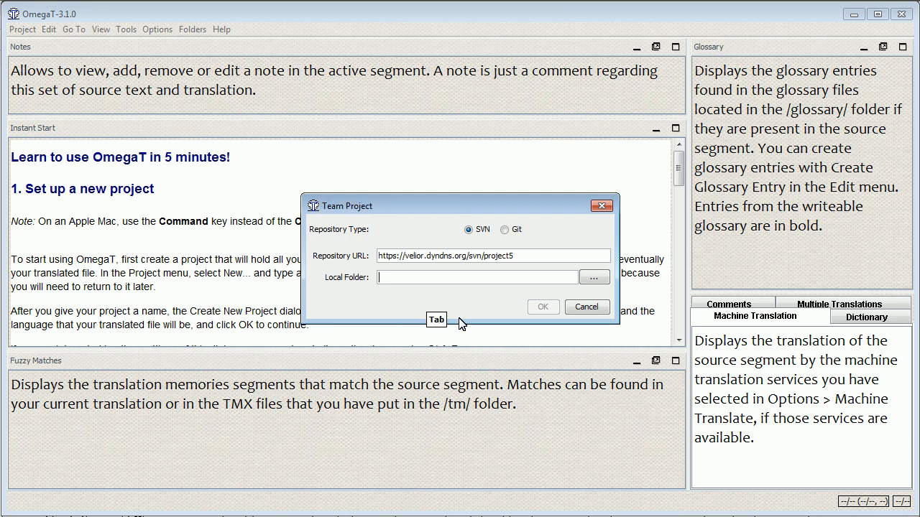
pyautogui.press('Tab')
pyautogui.press('Return')
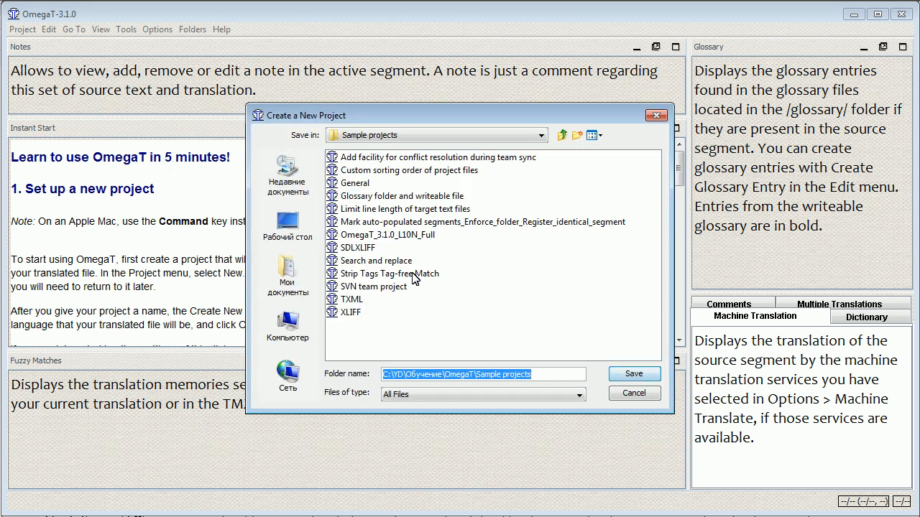
pyautogui.click(374, 287)
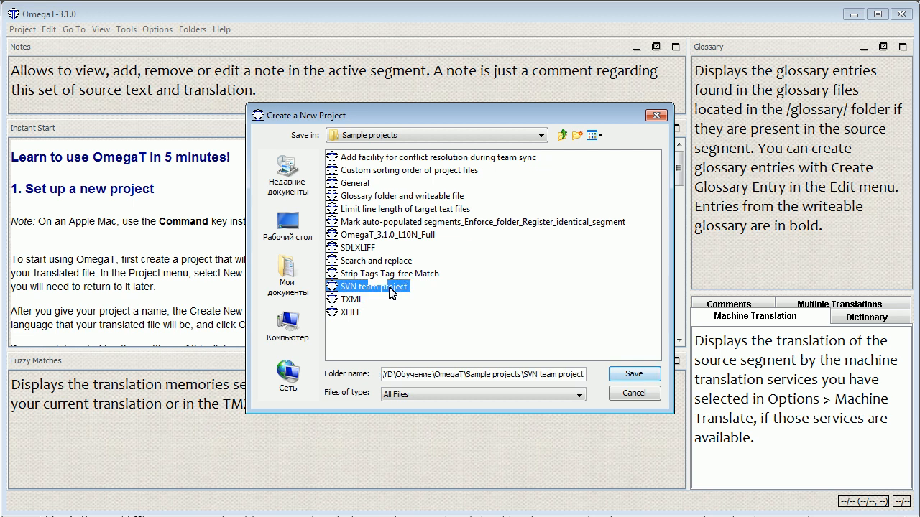
pyautogui.press('Tab')
pyautogui.write('se')
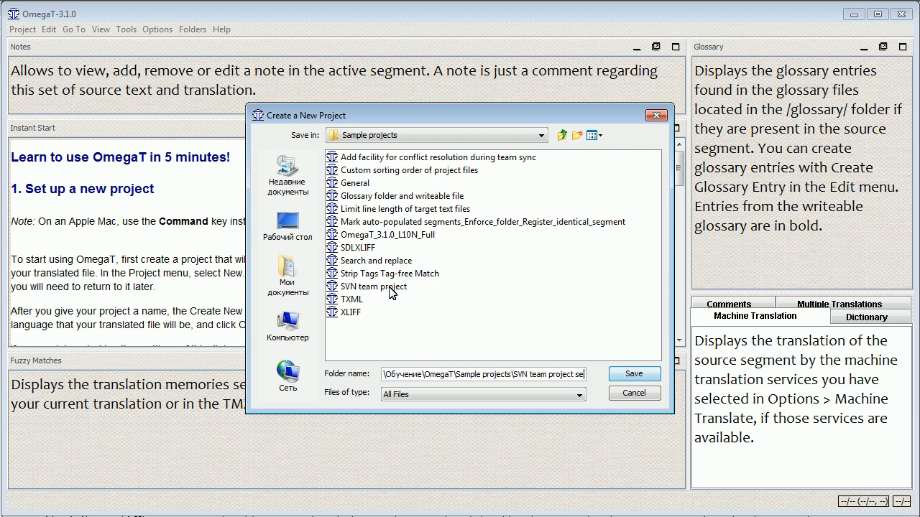
pyautogui.write('cond granslator')
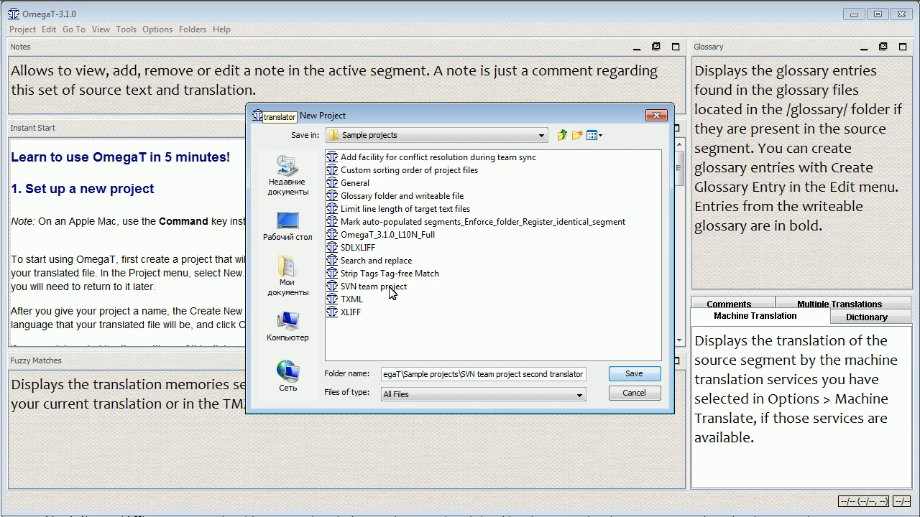
pyautogui.hotkey('alt', 's')
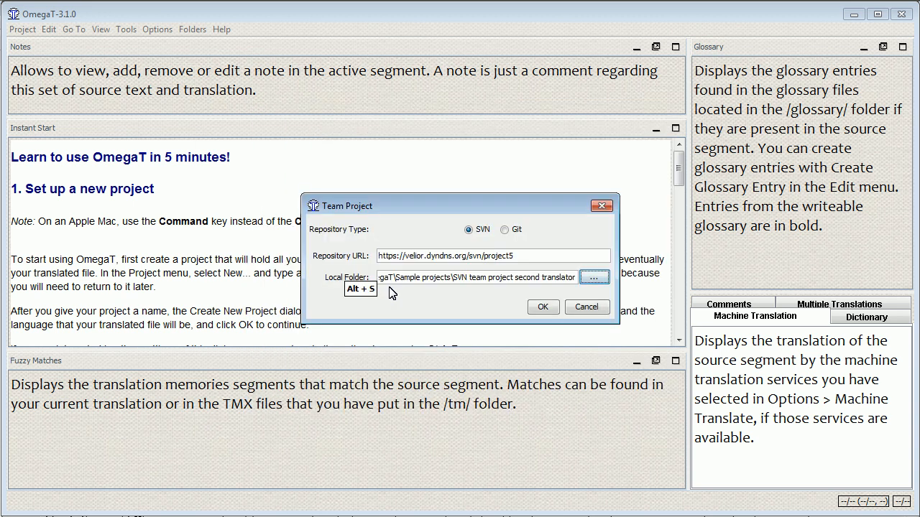
pyautogui.hotkey('alt', 'o')
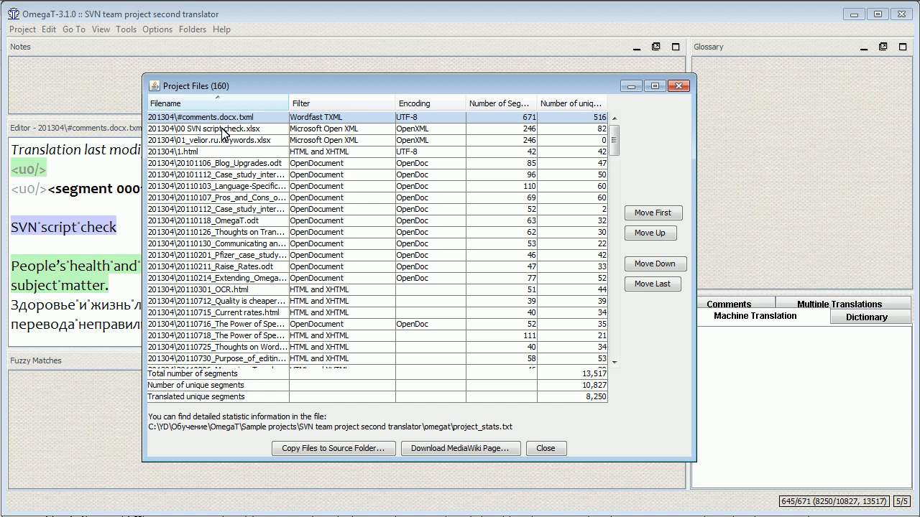
pyautogui.press('Escape')
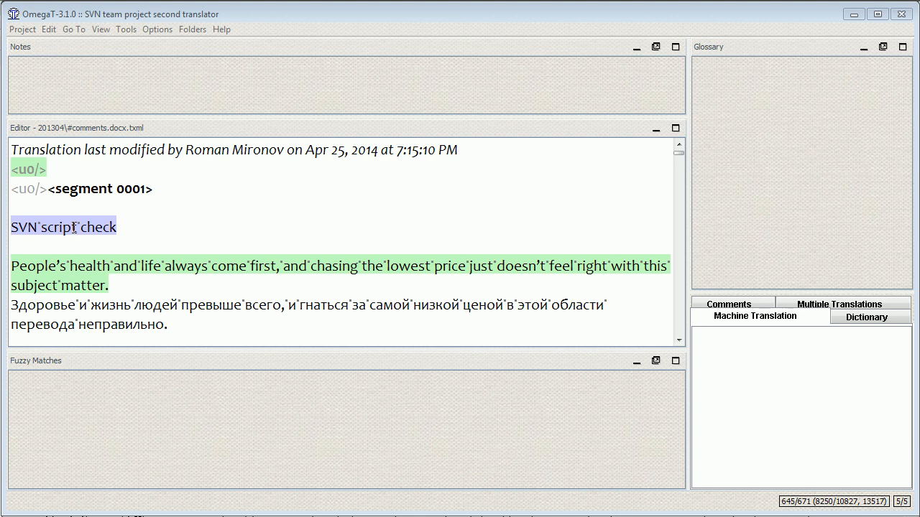
# - Browse Folders > Project Root > source > 201304 to inspect the project files, then dismiss the menu
pyautogui.click(197, 31)
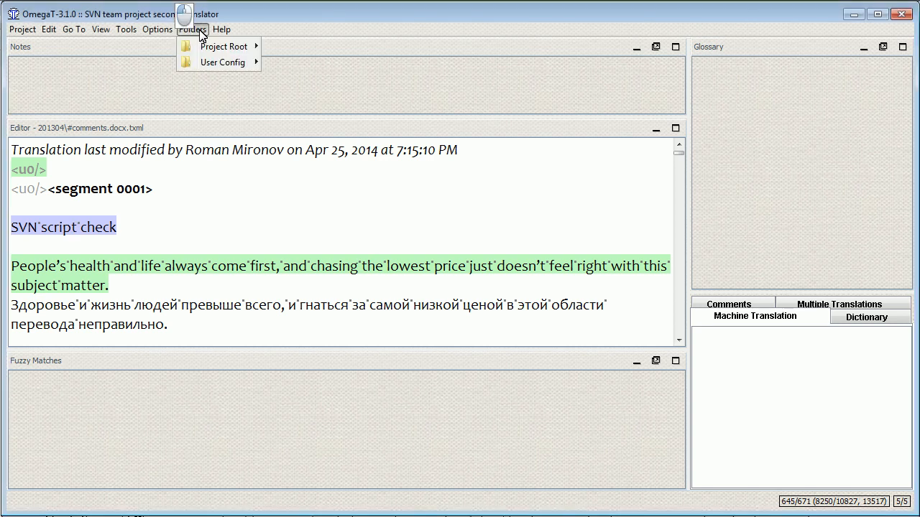
pyautogui.moveTo(223, 48)
pyautogui.moveTo(355, 94)
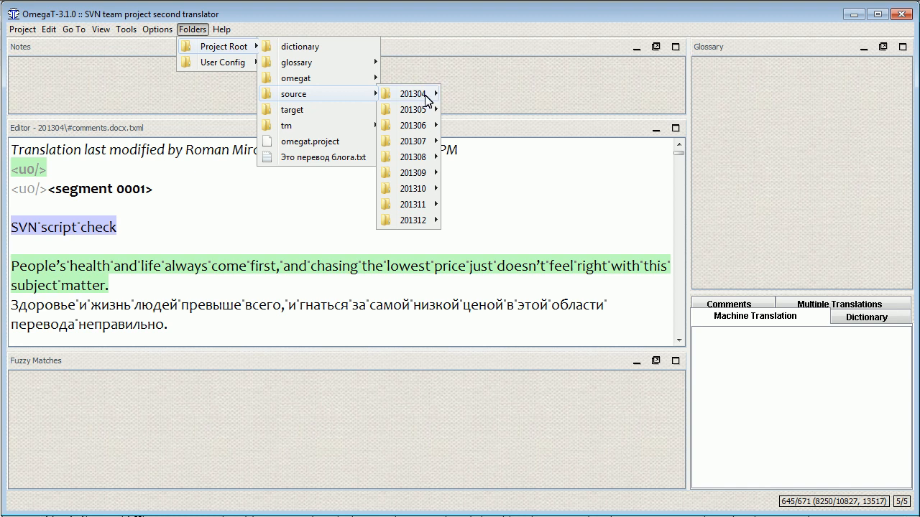
pyautogui.moveTo(427, 101)
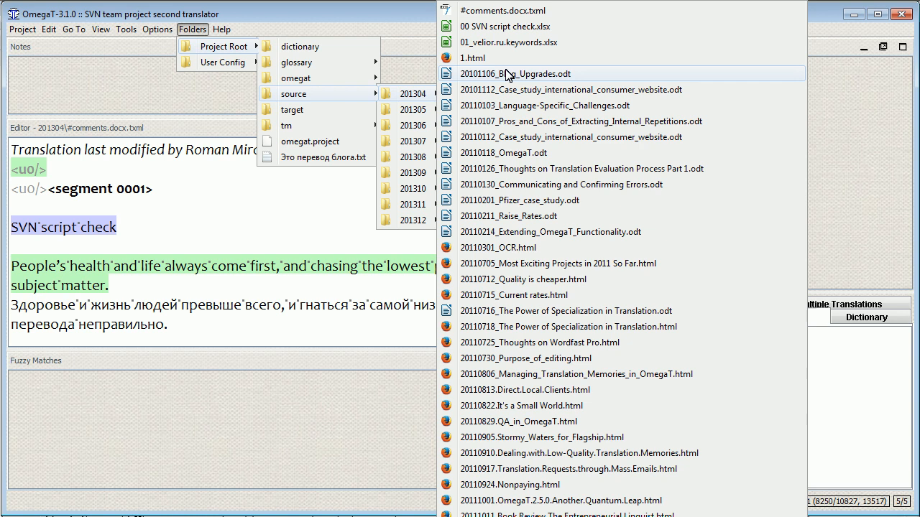
pyautogui.click(228, 280)
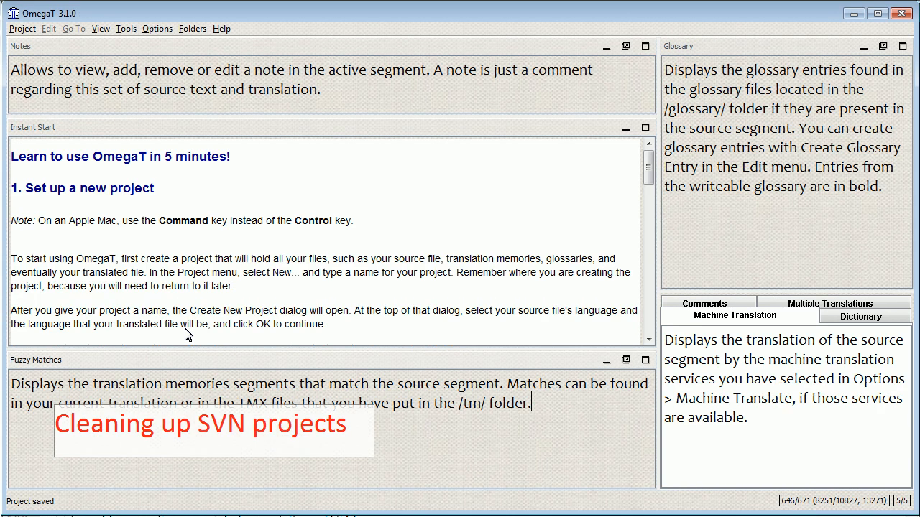
# - Run the SVN - Cleanup script from the Tools > Scripting window
pyautogui.hotkey('alt', 't')
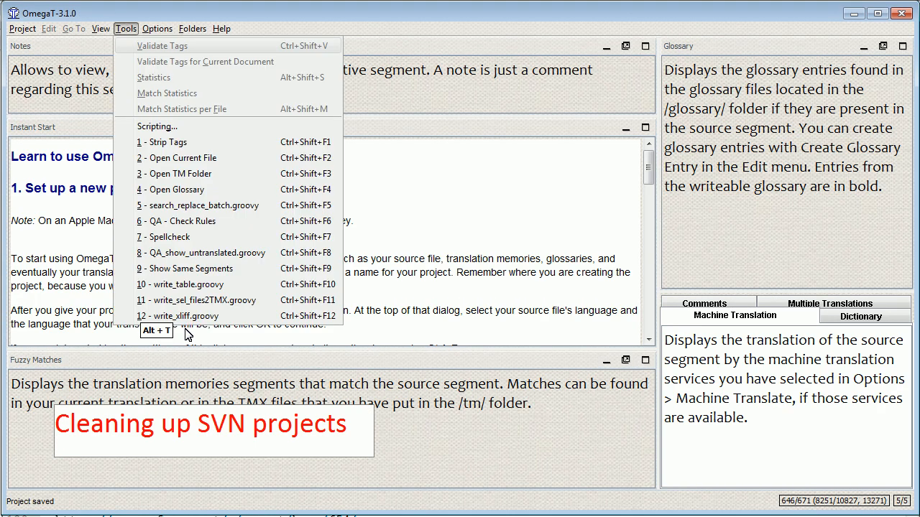
pyautogui.press('Down')
pyautogui.press('Down')
pyautogui.press('Down')
pyautogui.press('Down')
pyautogui.press('Down')
pyautogui.press('Down')
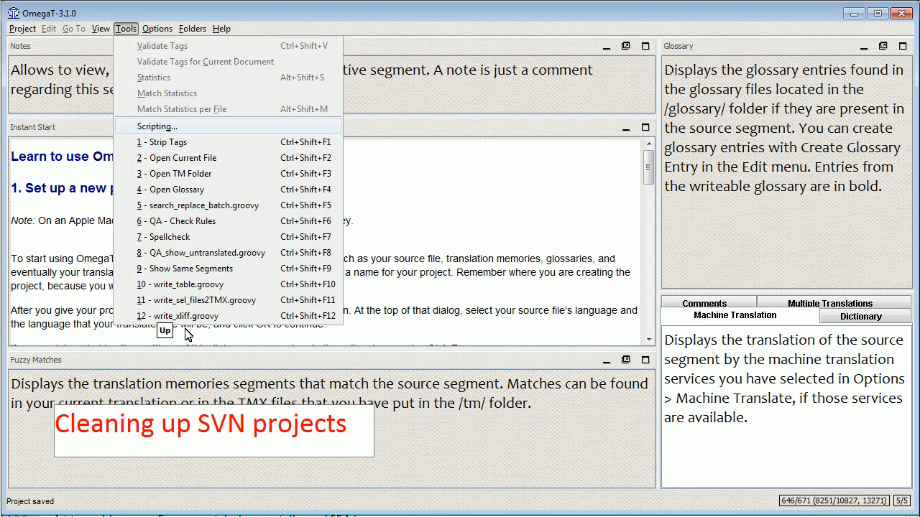
pyautogui.press('Return')
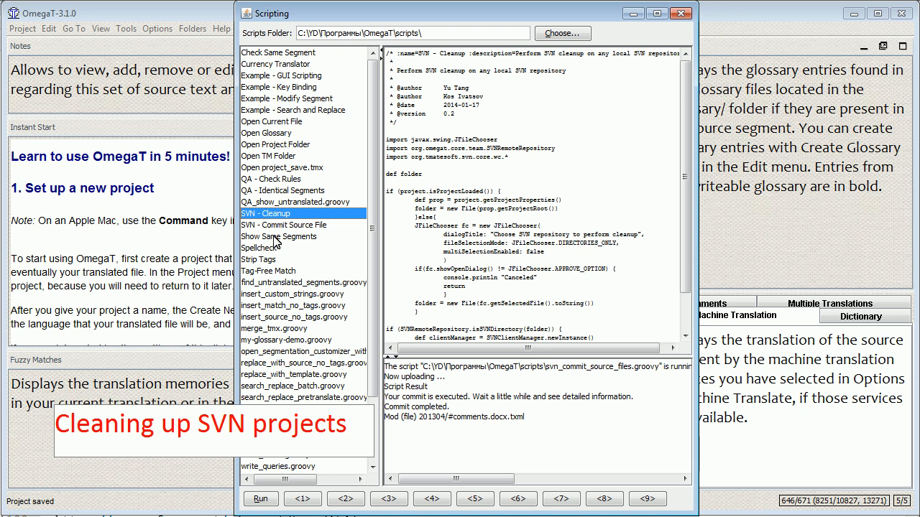
pyautogui.click(262, 498)
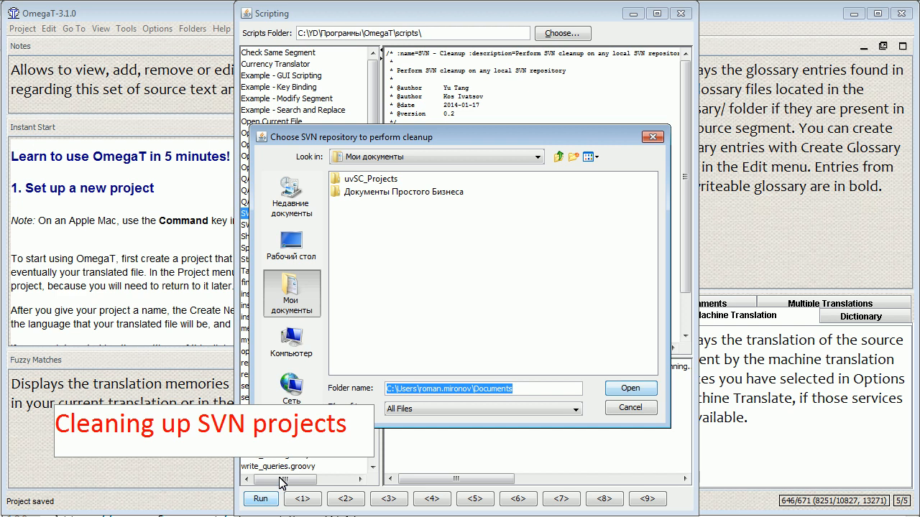
# - Paste the SVN team project folder path from Total Commander as the cleanup folder and run it
pyautogui.hotkey('alt', 'Tab')
pyautogui.hotkey('alt', 'Tab')
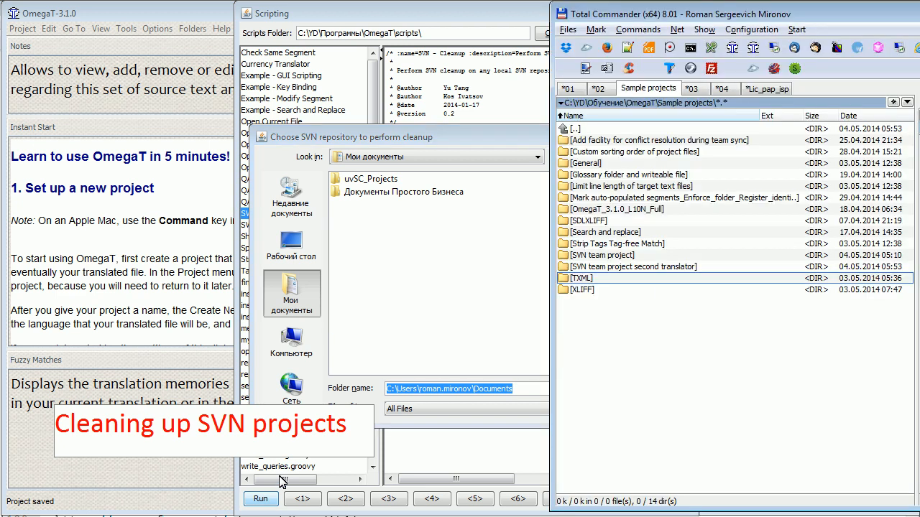
pyautogui.press('Up')
pyautogui.press('Up')
pyautogui.press('F12')
pyautogui.hotkey('alt', 'Tab')
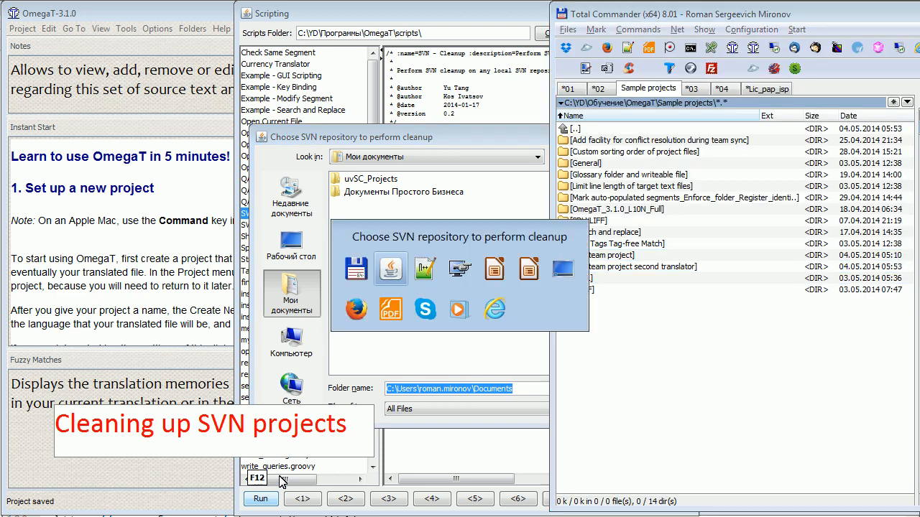
pyautogui.write('C:\\YD\\Обучение\\OmegaT\\Sample projects\\SVN team project\\')
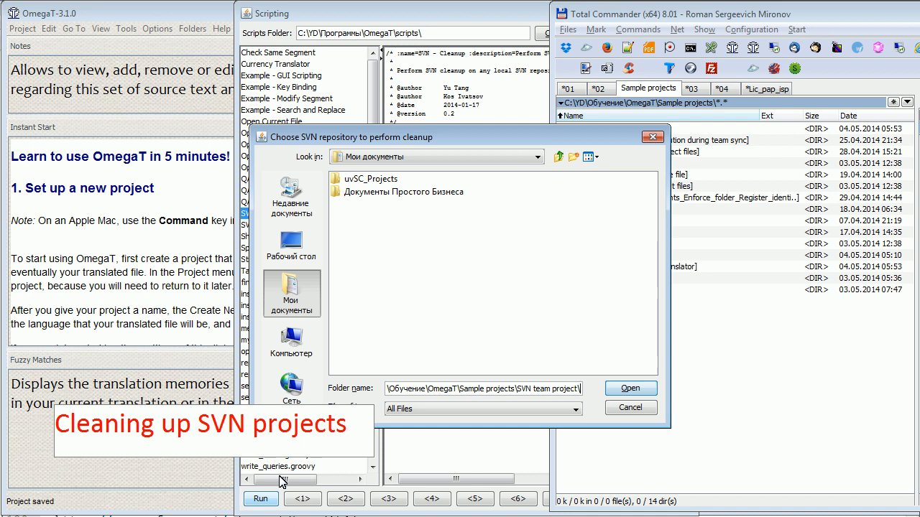
pyautogui.press('Return')
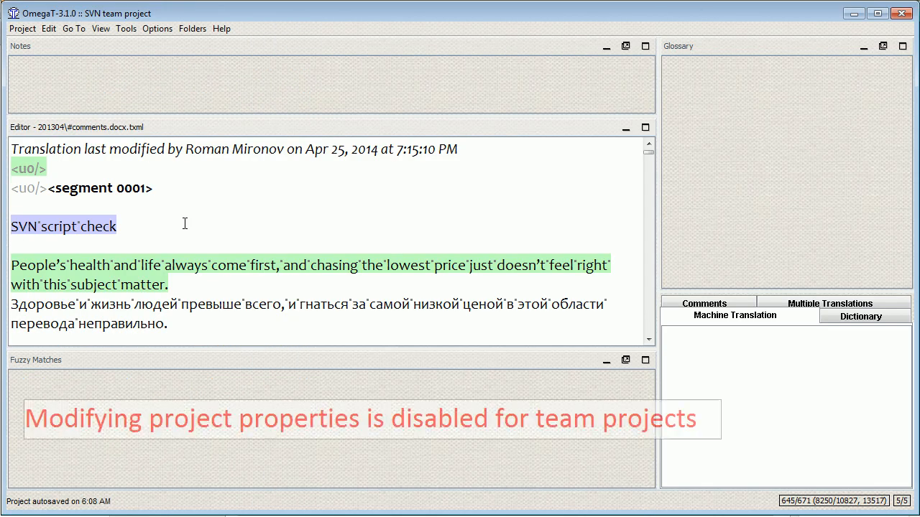
# - Verify that Project > Properties is greyed out and won't open for the SVN team project
pyautogui.hotkey('alt', 'p')
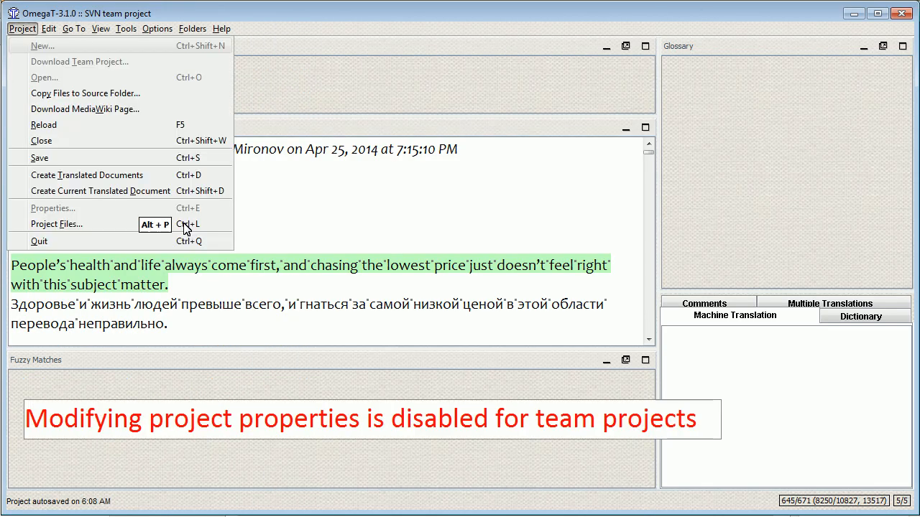
pyautogui.press('Down')
pyautogui.press('Down')
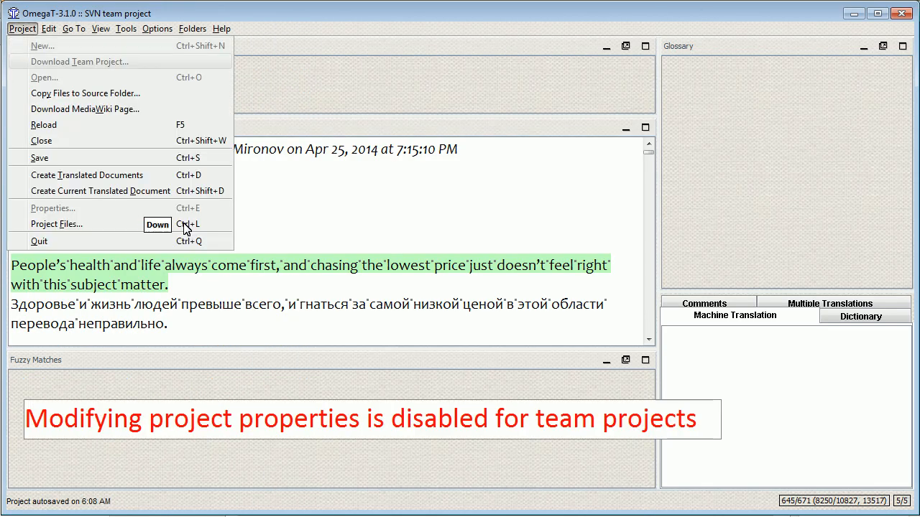
pyautogui.click(119, 213)
pyautogui.click(126, 215)
pyautogui.click(127, 214)
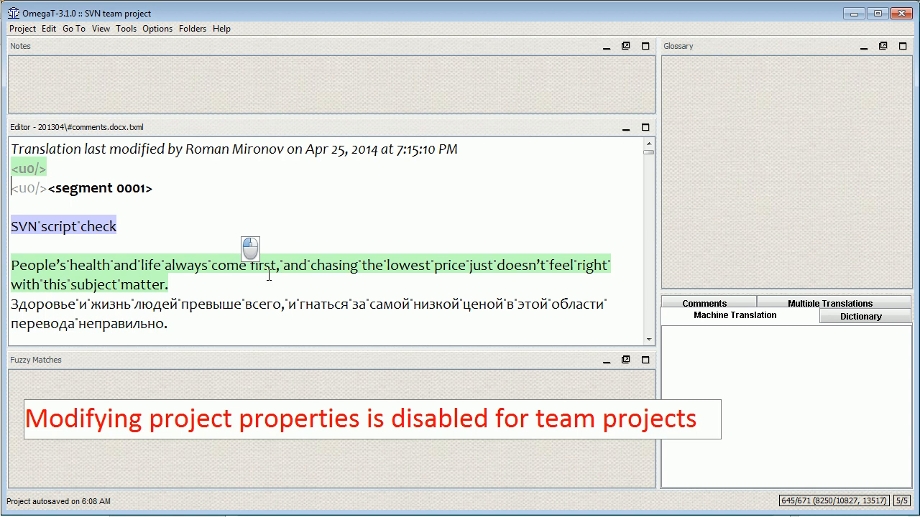
pyautogui.click(249, 244)
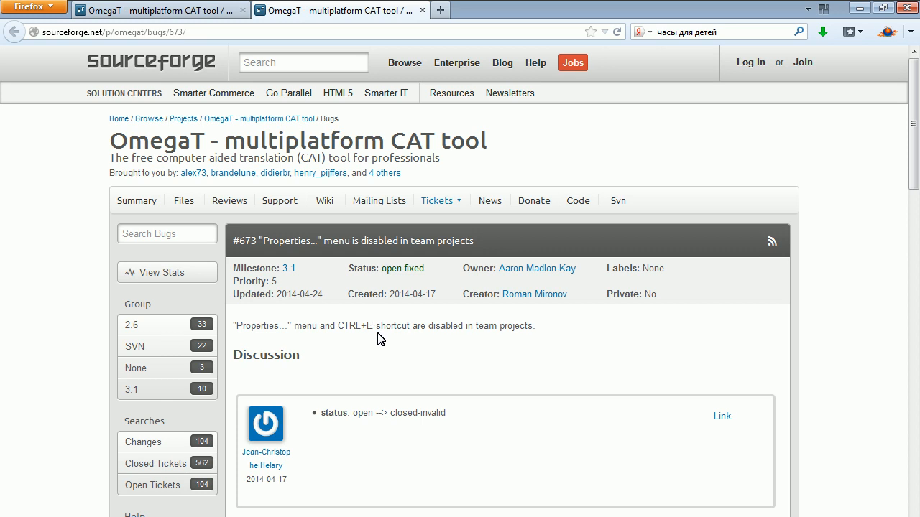
# - Highlight bug #673's re-open comment and the r6183 reply saying properties now open
pyautogui.scroll(-3, 372, 338)
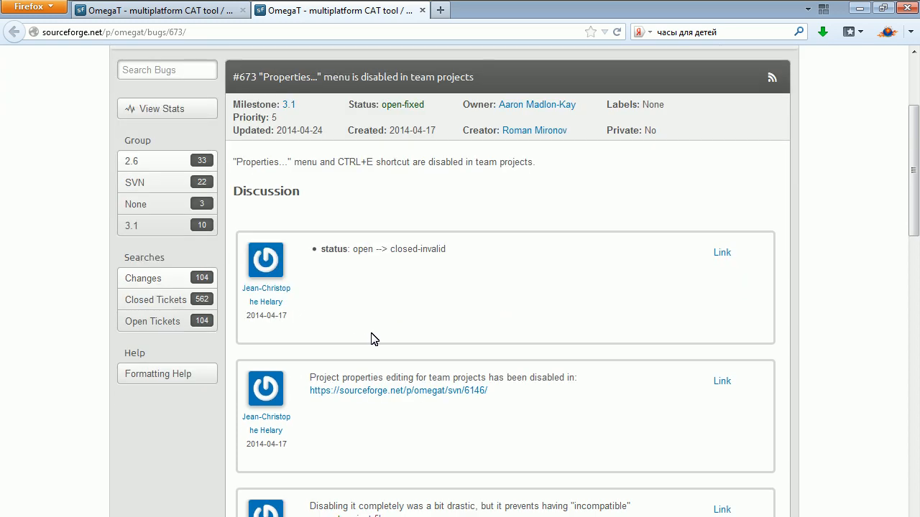
pyautogui.scroll(-6, 372, 337)
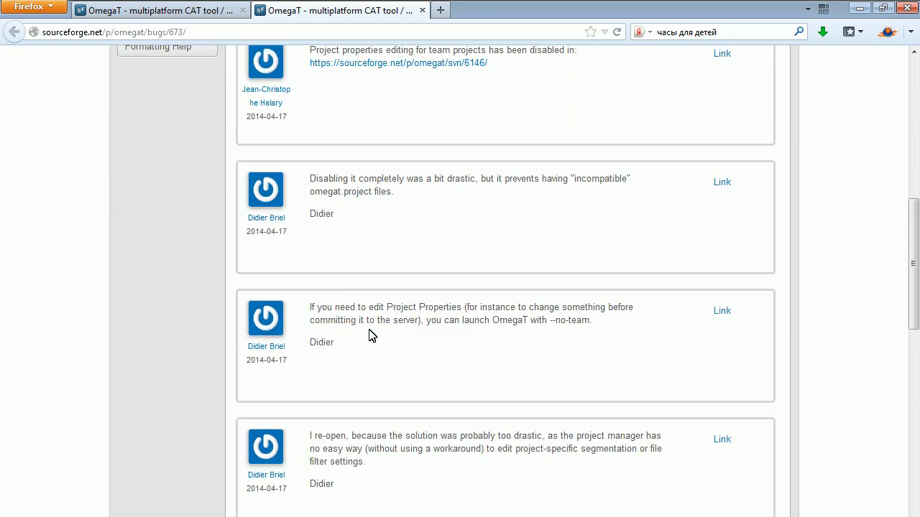
pyautogui.scroll(-1, 370, 334)
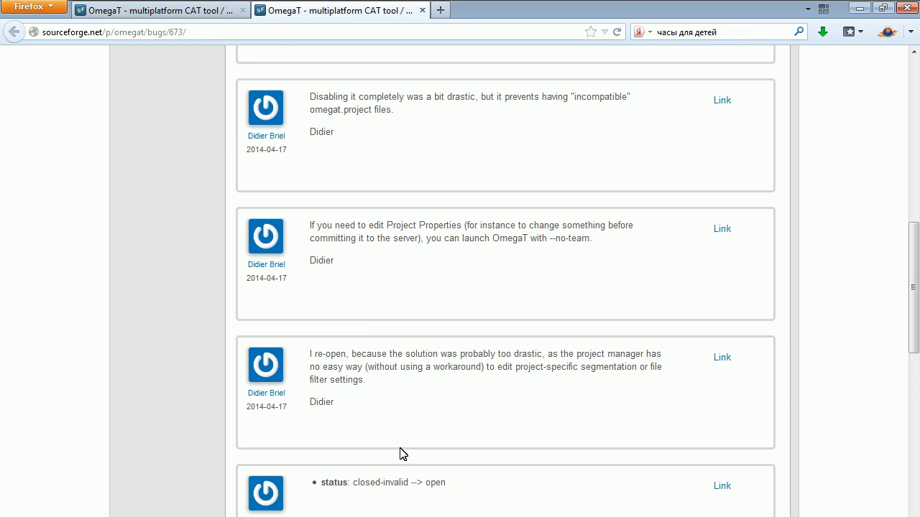
pyautogui.moveTo(376, 382); pyautogui.dragTo(294, 339)
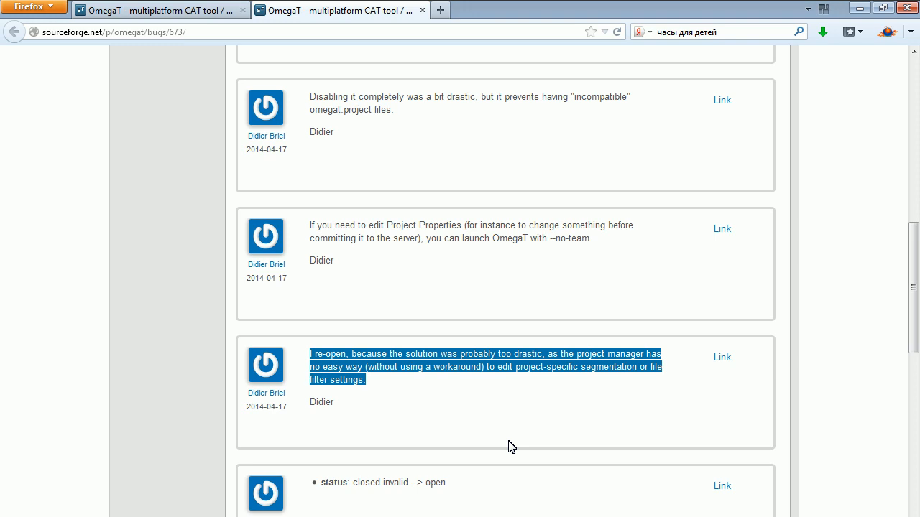
pyautogui.scroll(-6, 508, 441)
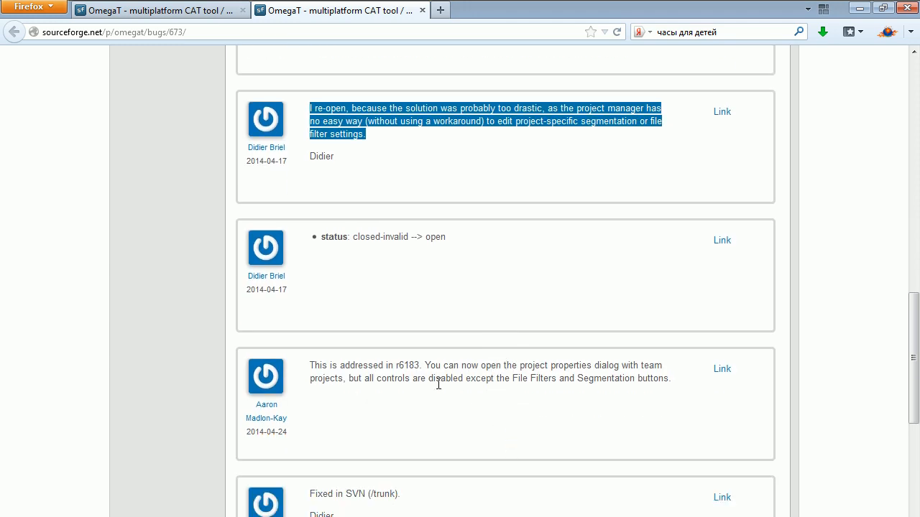
pyautogui.moveTo(428, 362); pyautogui.dragTo(649, 399)
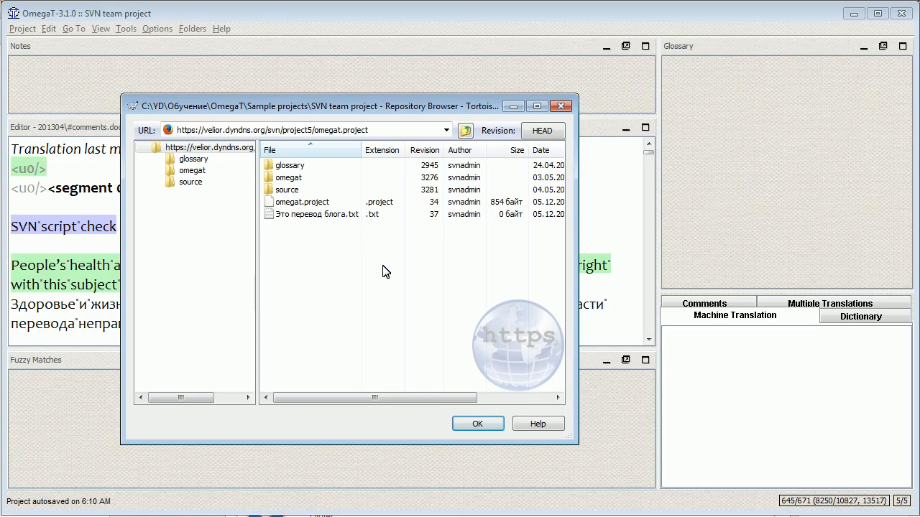
# - Show omegat.project's context menu in the project5 Repository Browser, then dismiss it
pyautogui.rightClick(320, 204)
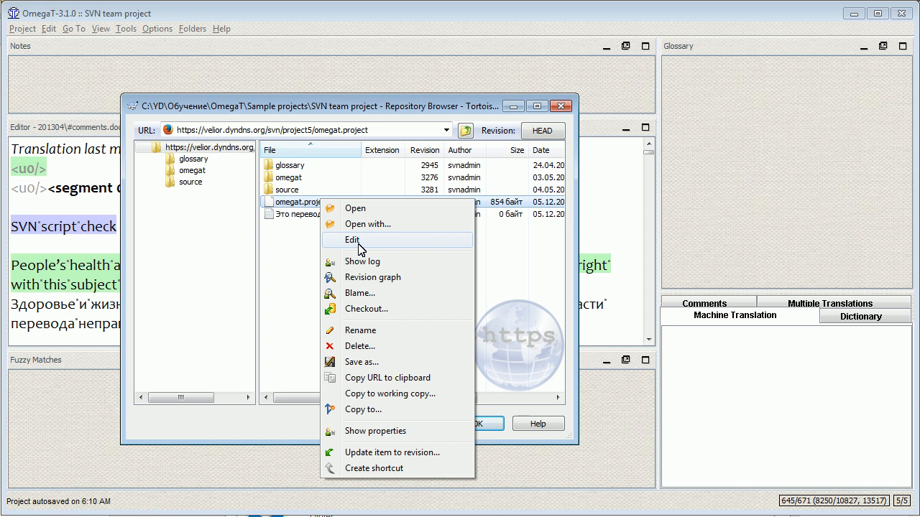
pyautogui.click(372, 115)
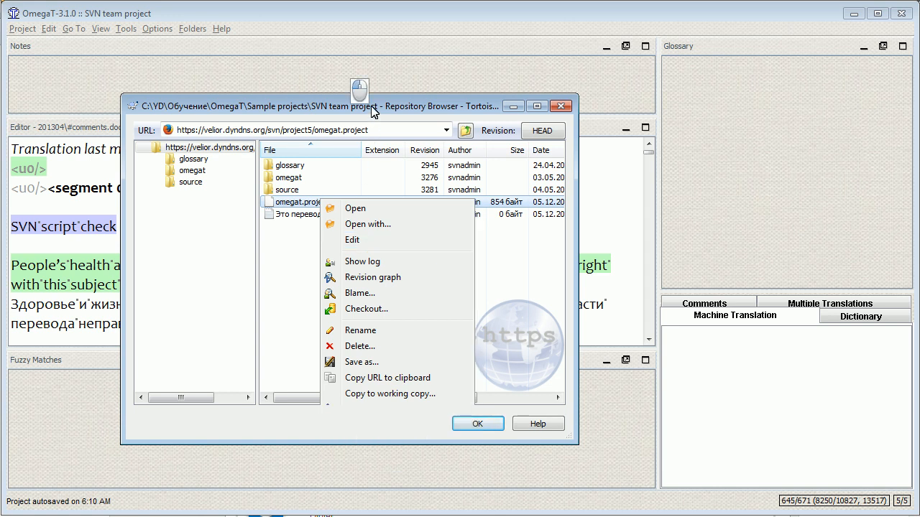